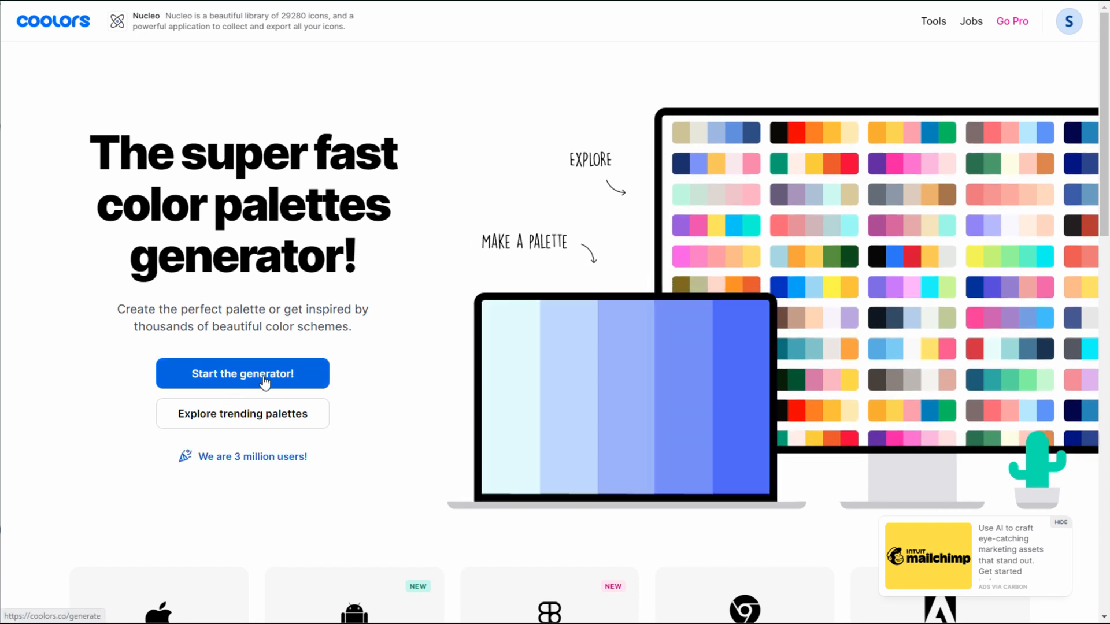
- Start the color palette generator and generate several random five-color palettes in a row
click(265, 382)
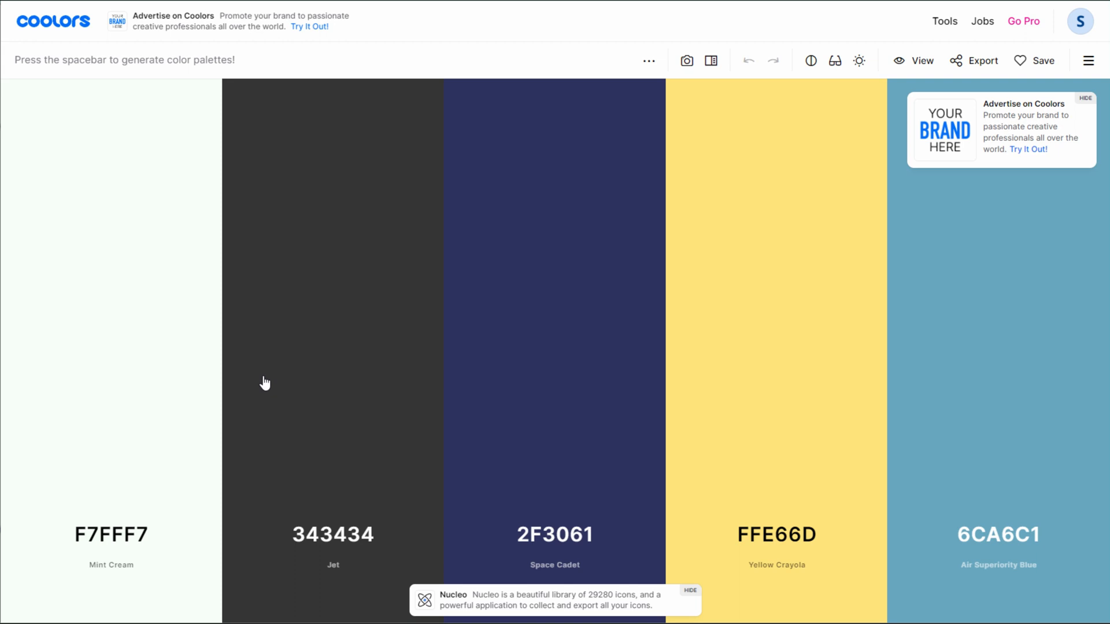
key(space)
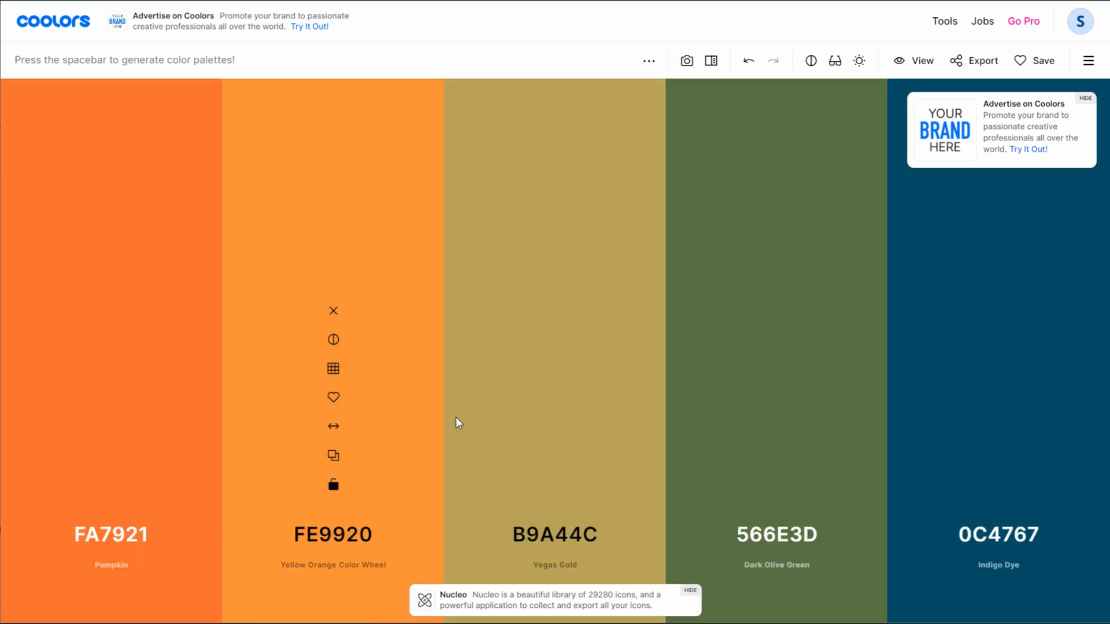
key(space)
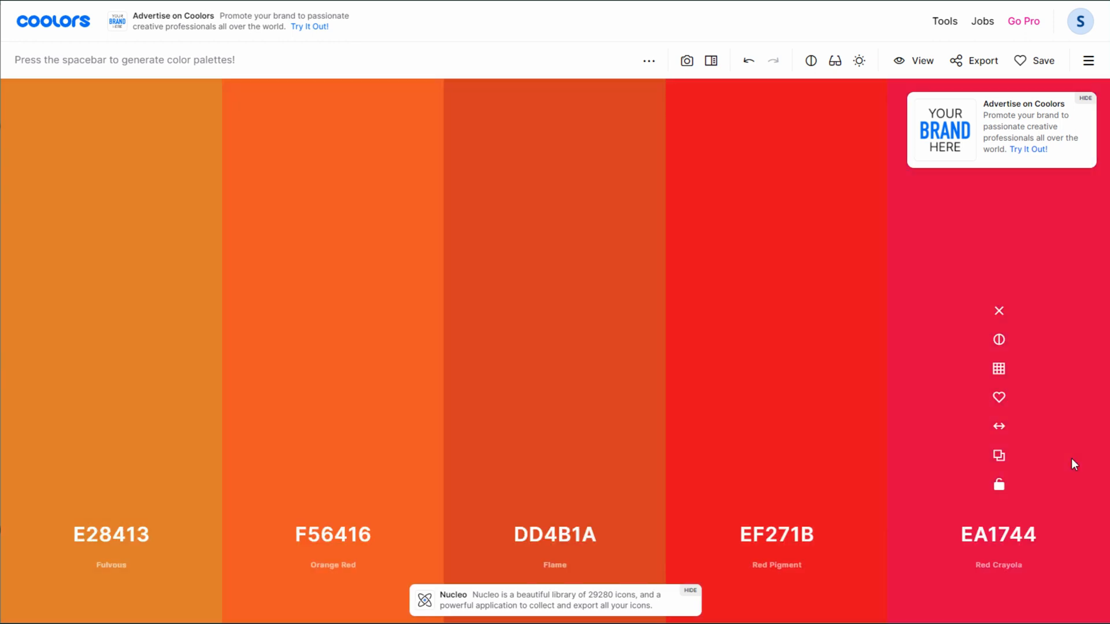
key(space)
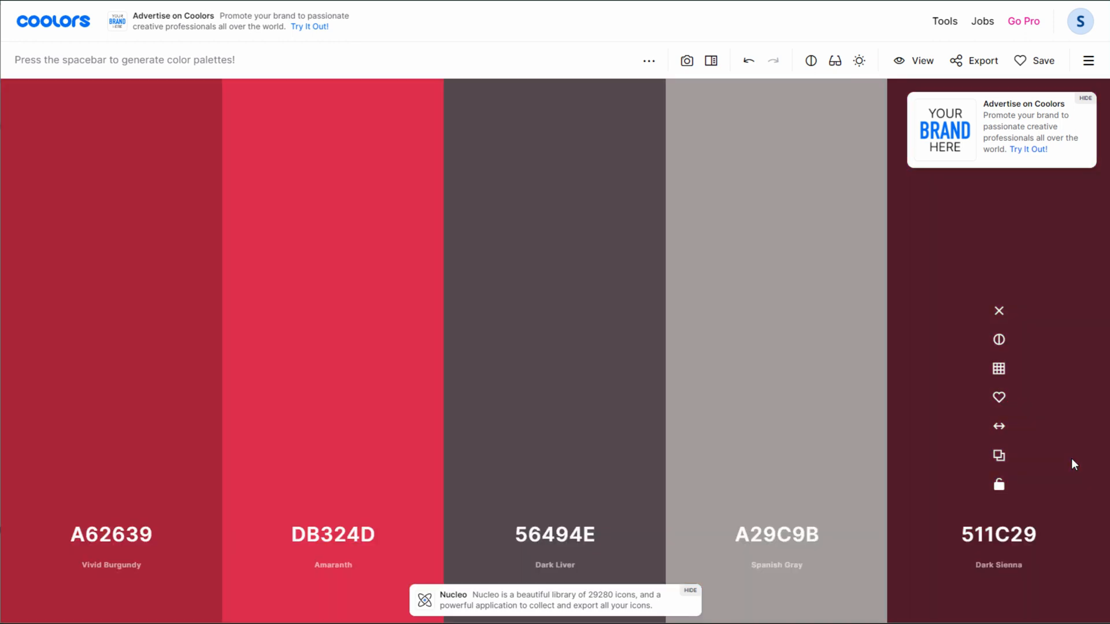
key(space)
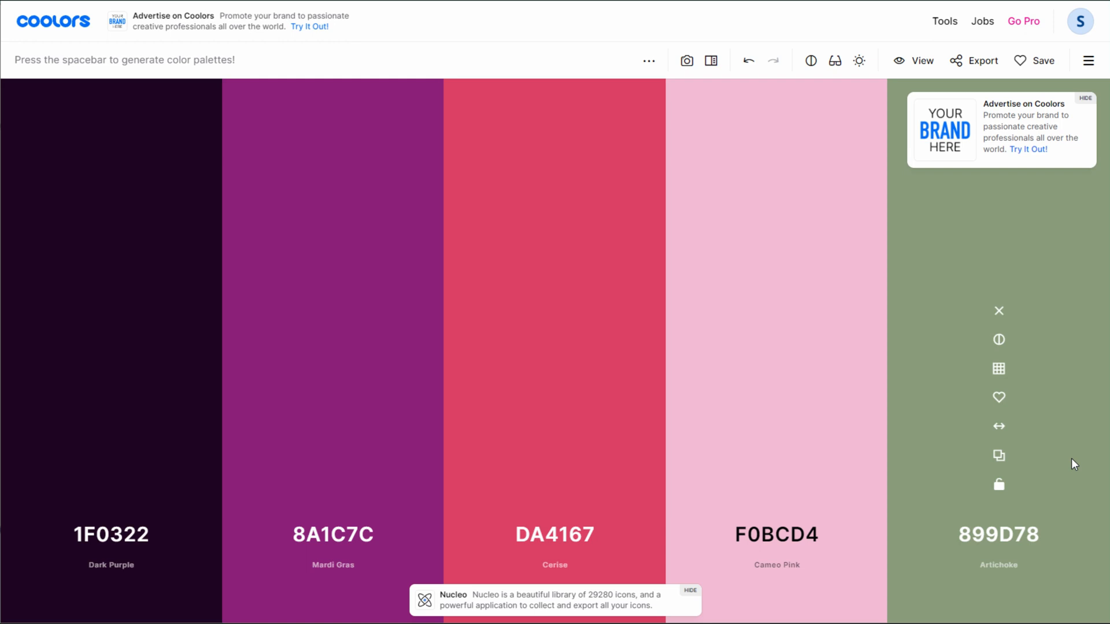
- Remove the colors 899D78 and F0BCD4 from the palette, leaving three colors
click(1008, 313)
click(978, 318)
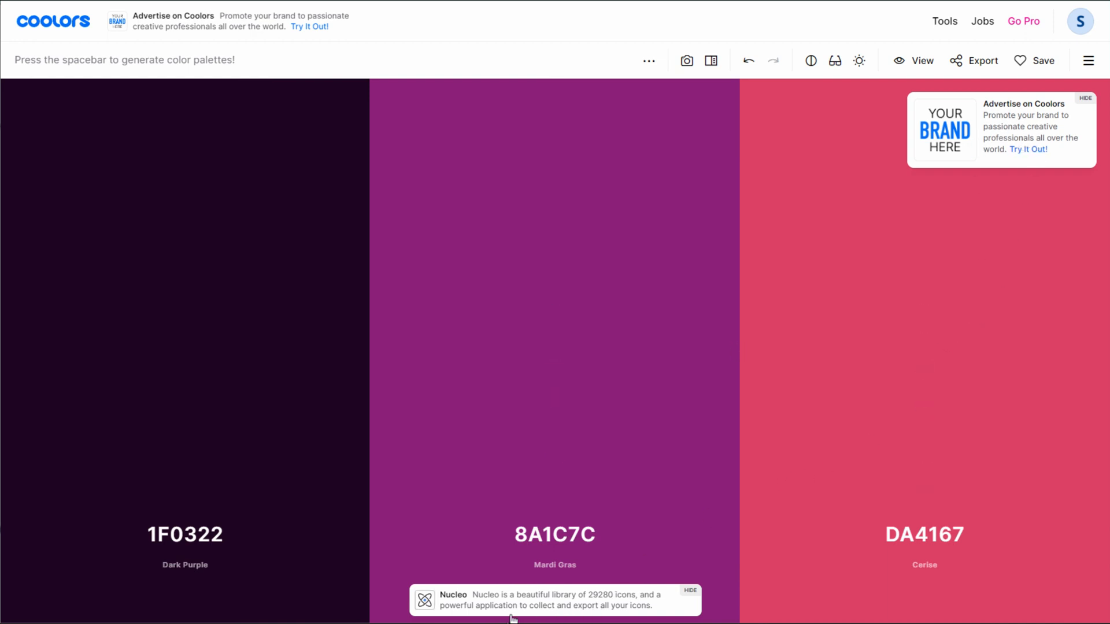
mouse_move(872, 508)
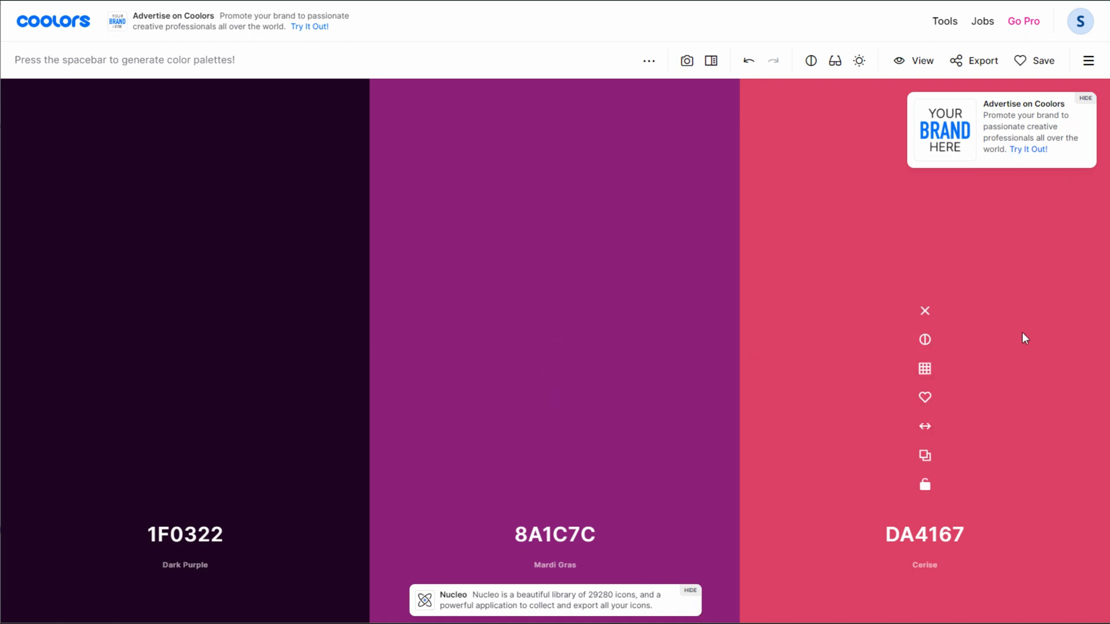
- Keep generating three-color palettes until reaching a dark teal scheme of 01161E, 124559 and 598392
key(space)
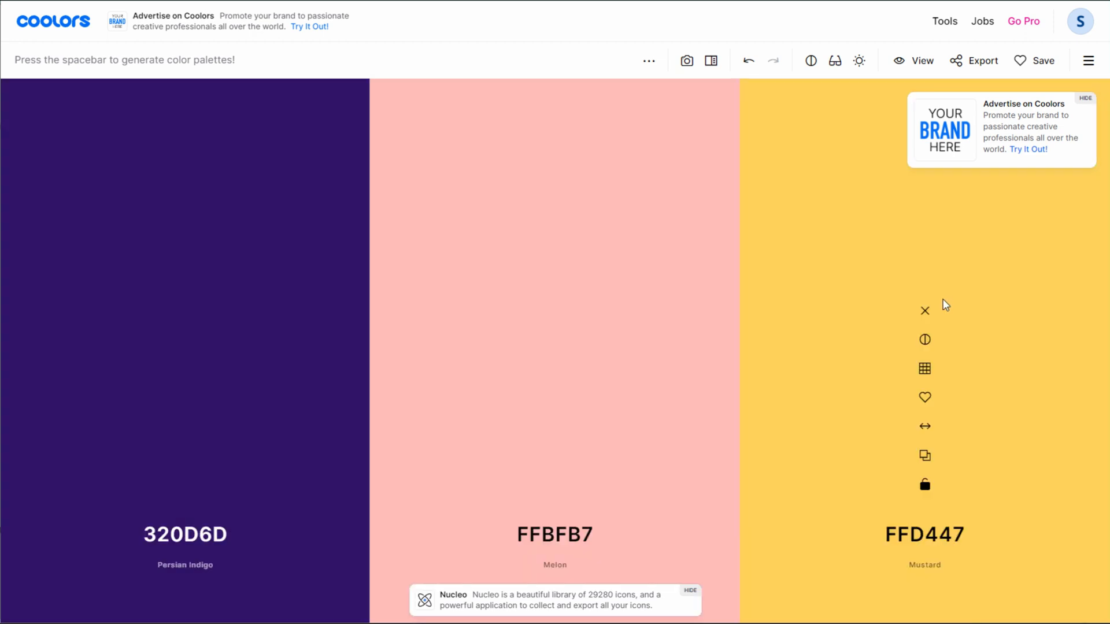
key(space)
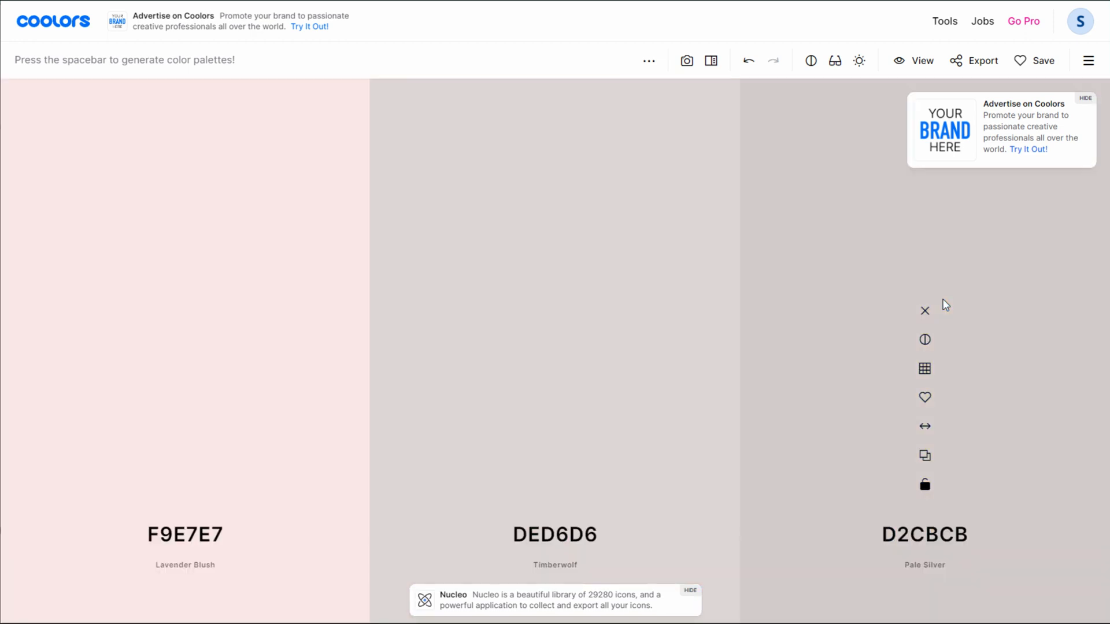
key(space)
key(space)
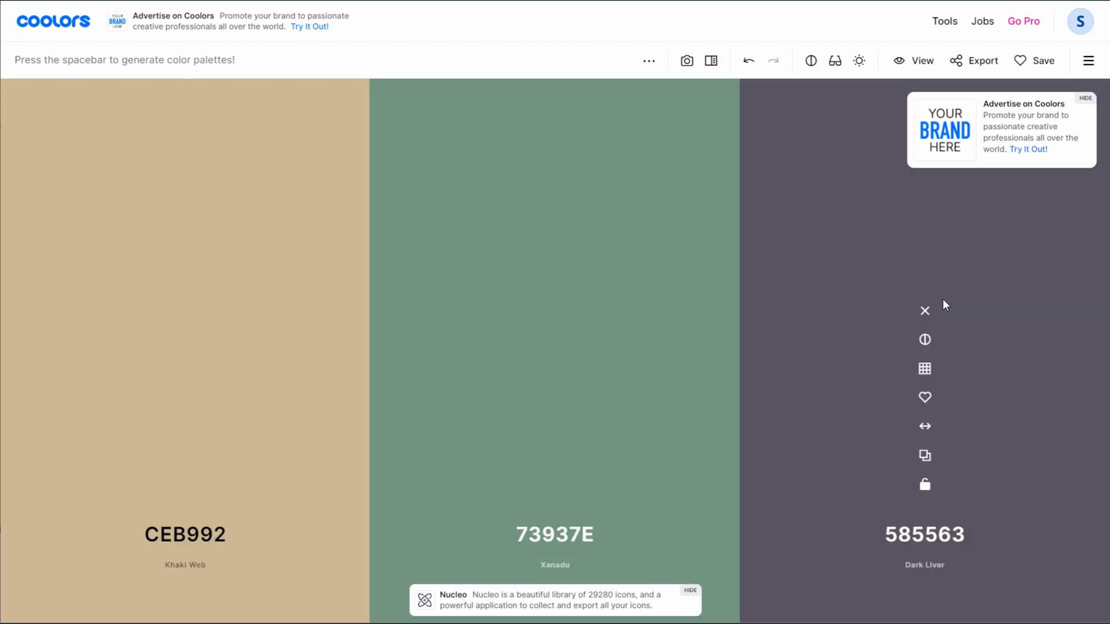
key(space)
key(space)
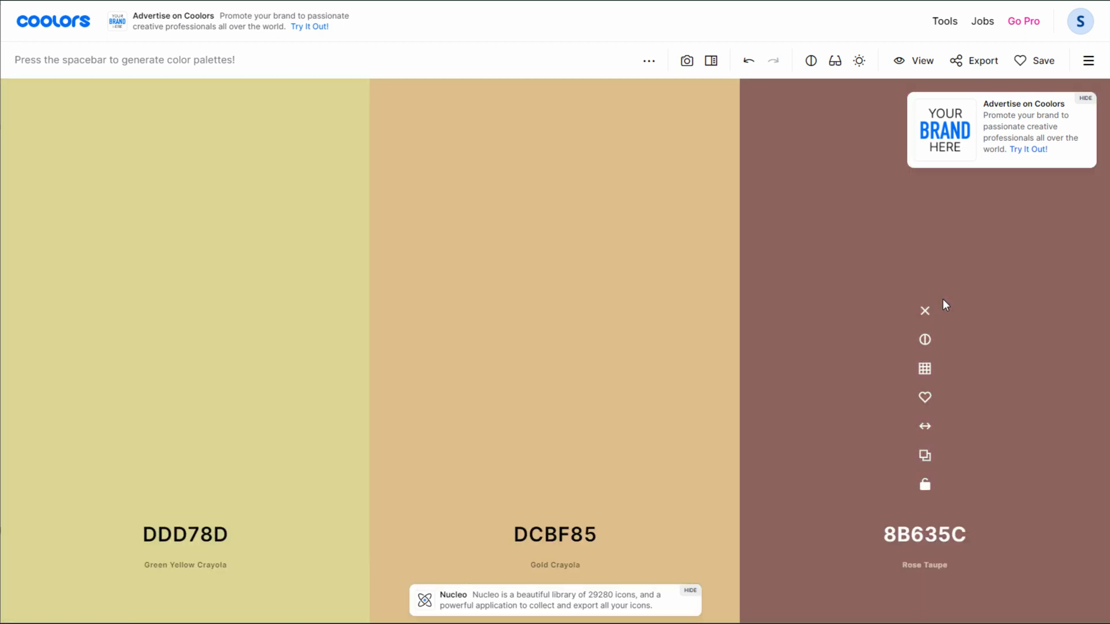
key(space)
key(space)
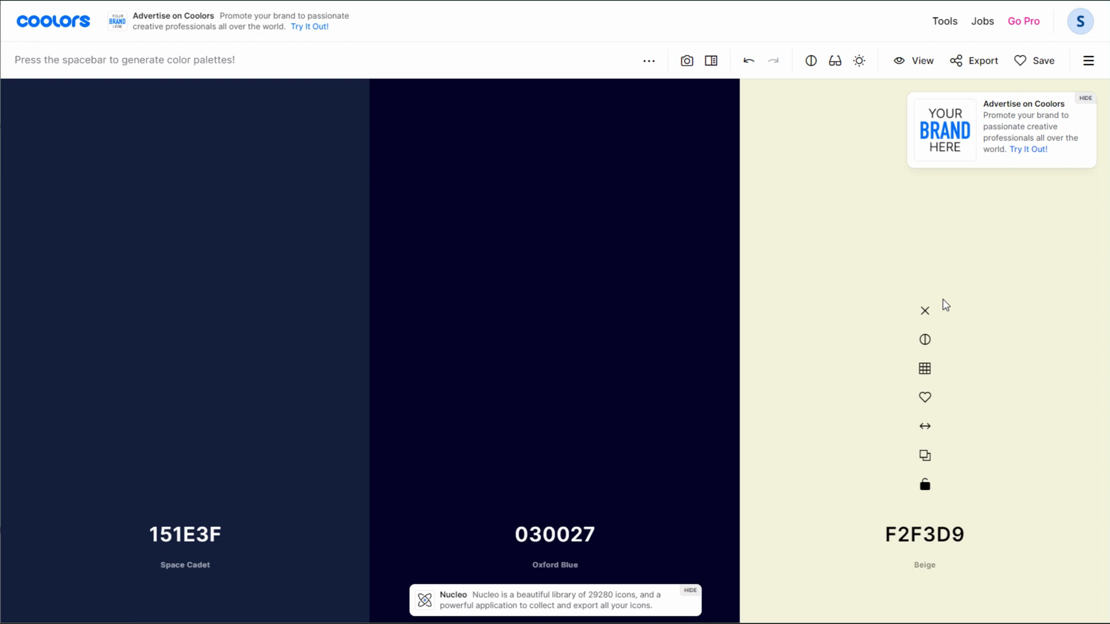
key(space)
key(space)
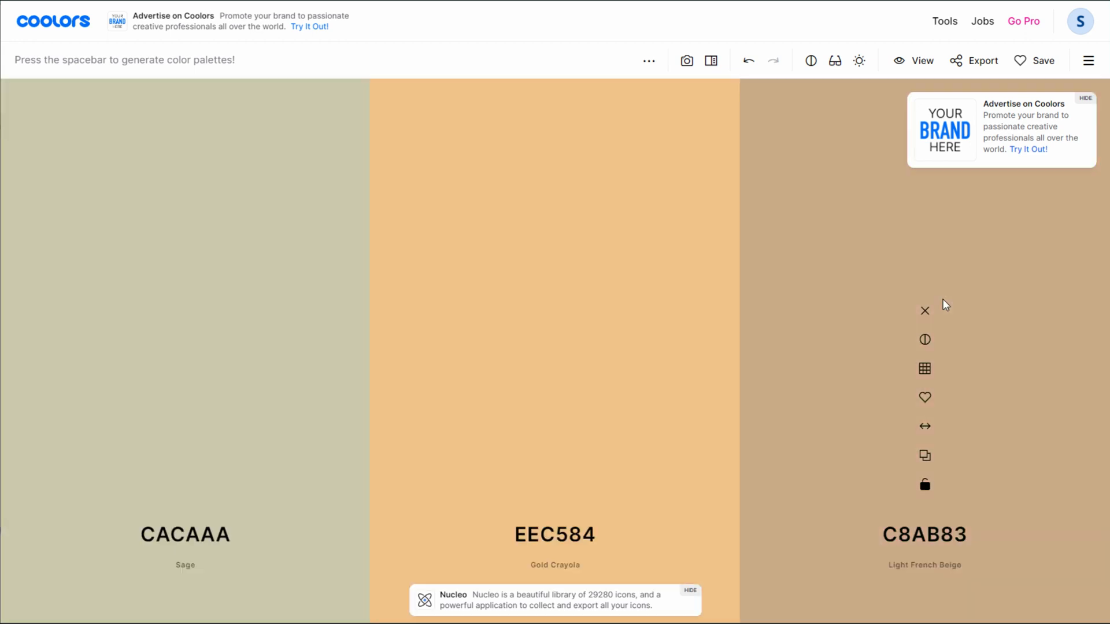
key(space)
key(space)
key(space)
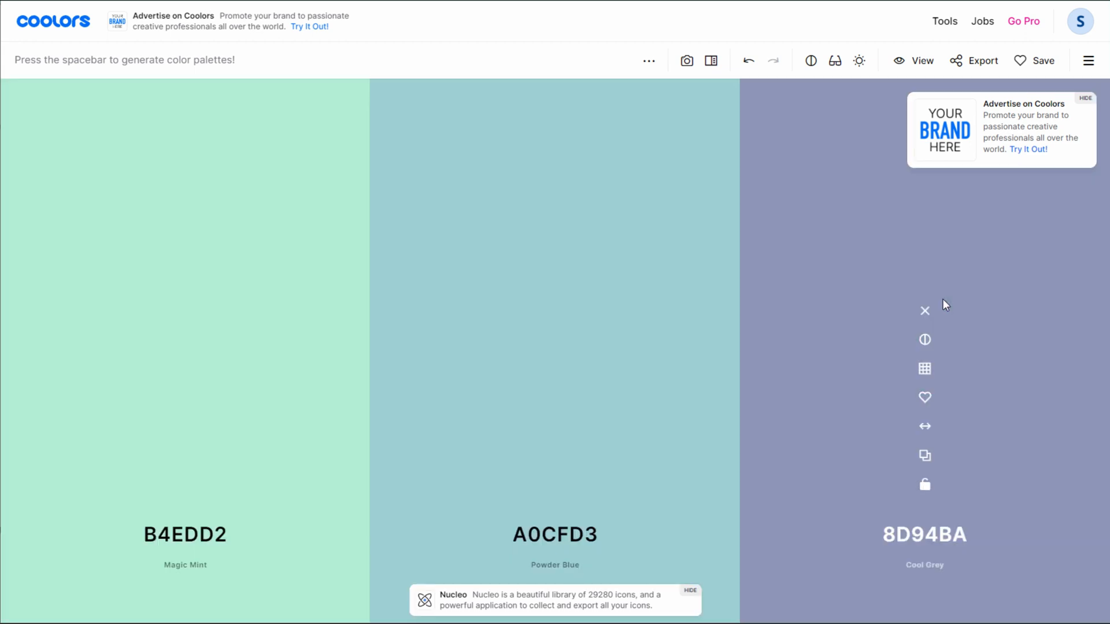
key(space)
key(space)
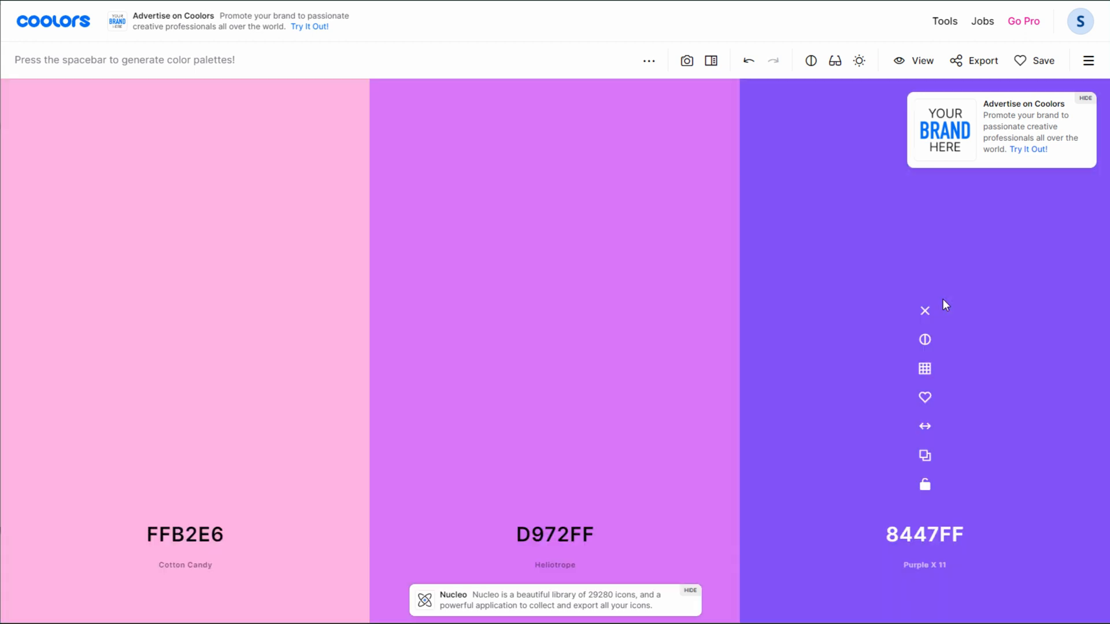
key(space)
key(space)
key(space)
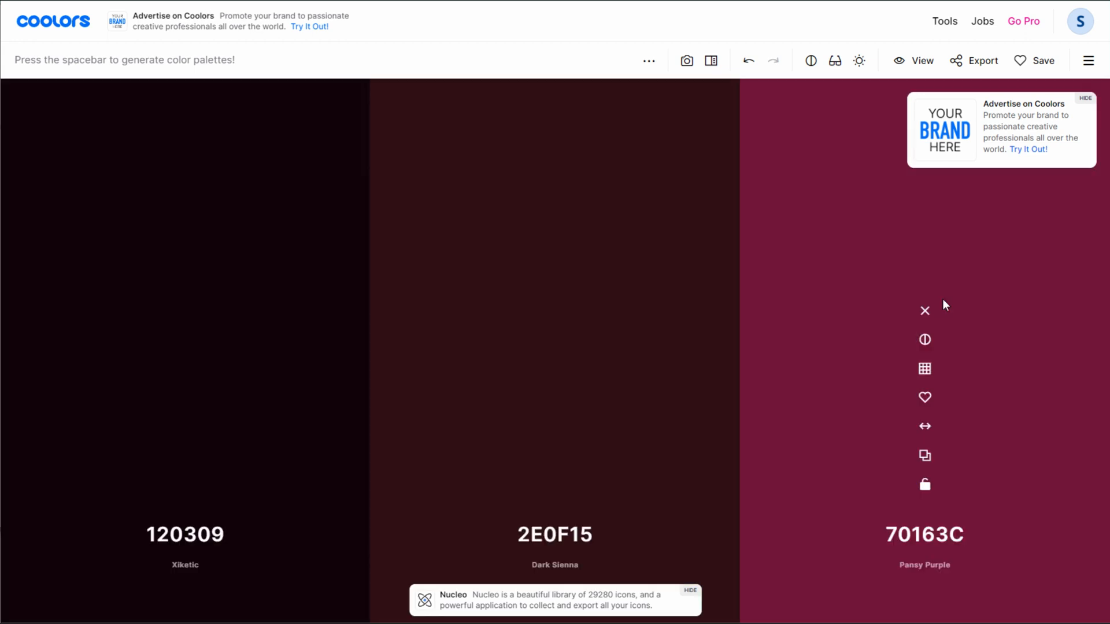
key(space)
key(space)
key(space)
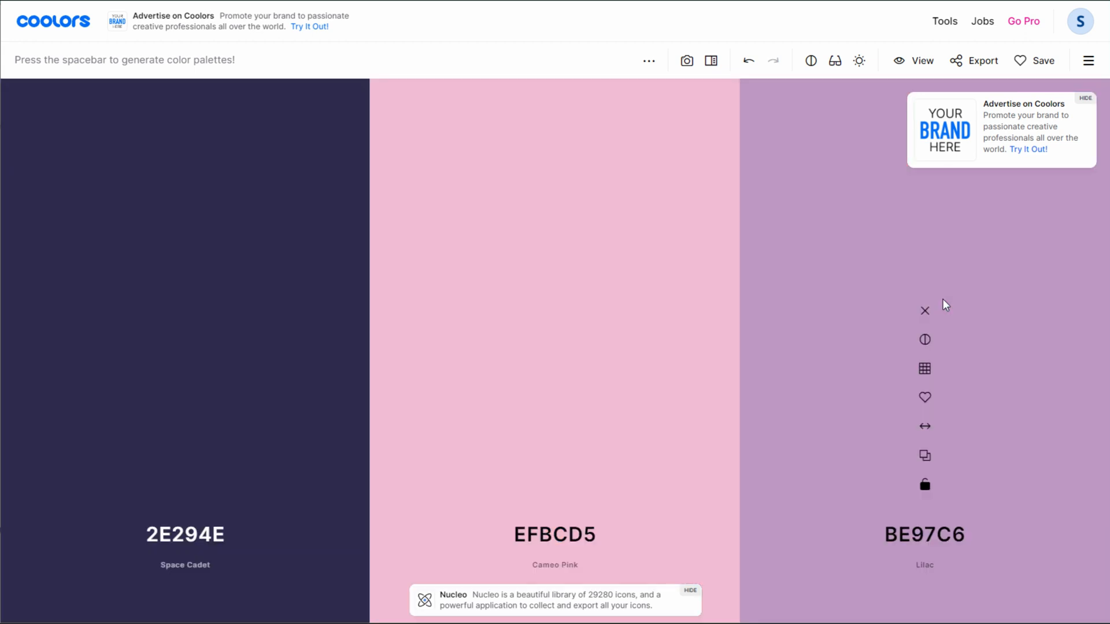
key(space)
key(space)
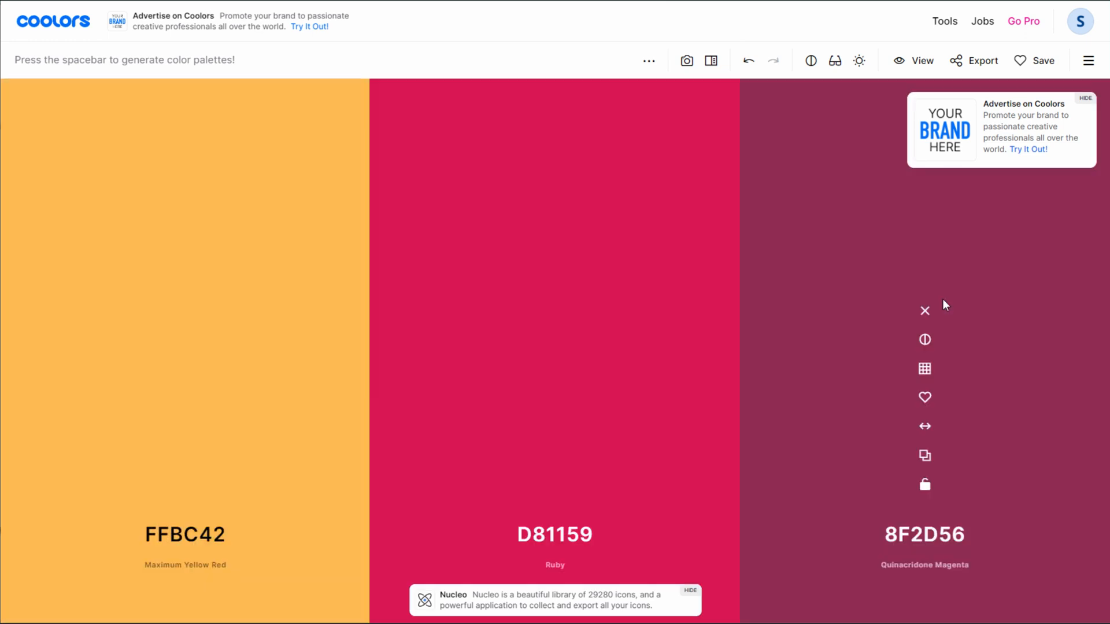
key(space)
key(space)
key(space)
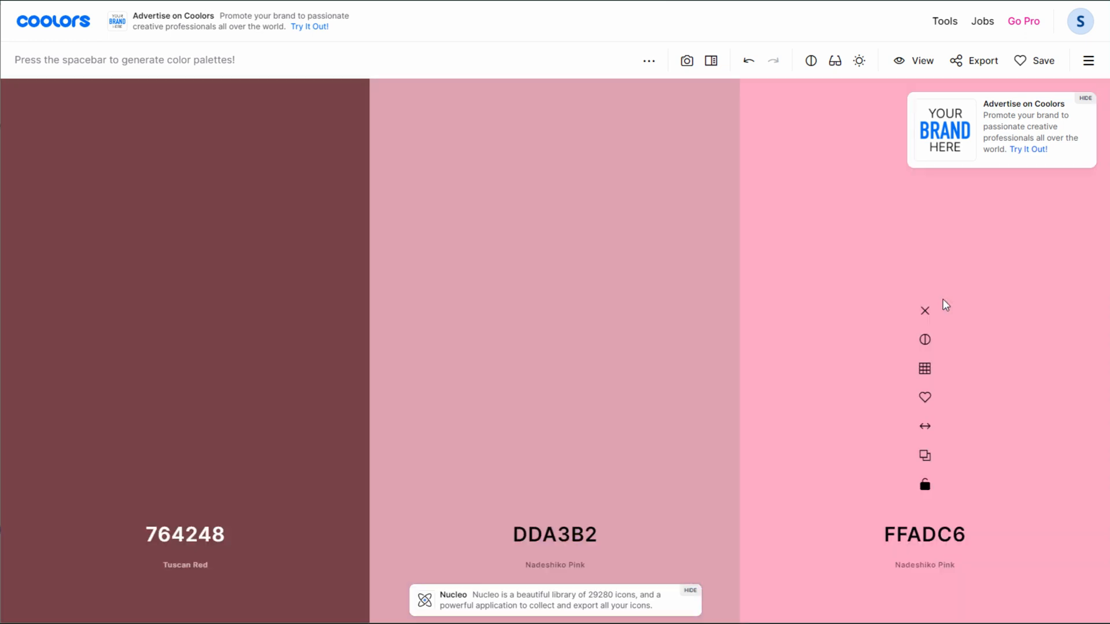
key(space)
key(space)
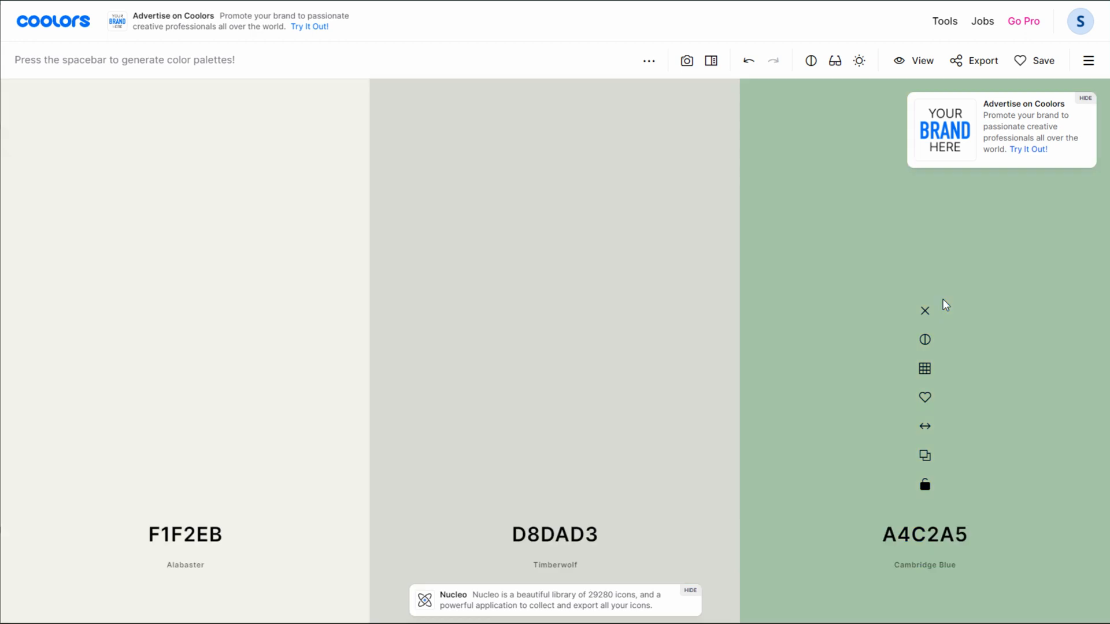
key(space)
key(space)
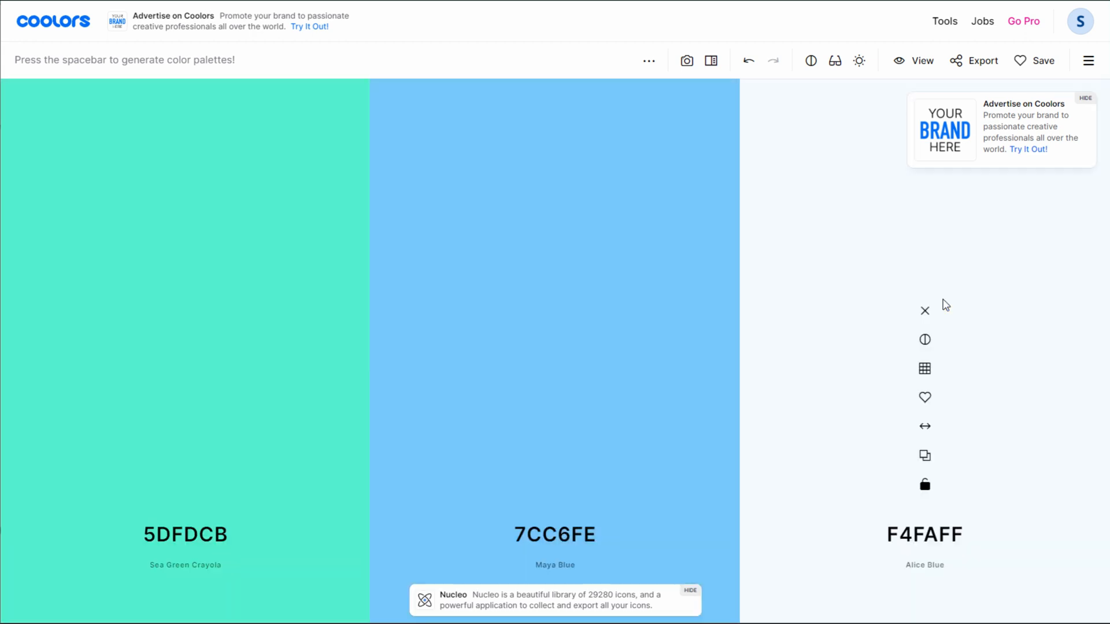
key(space)
key(space)
key(space)
key(space)
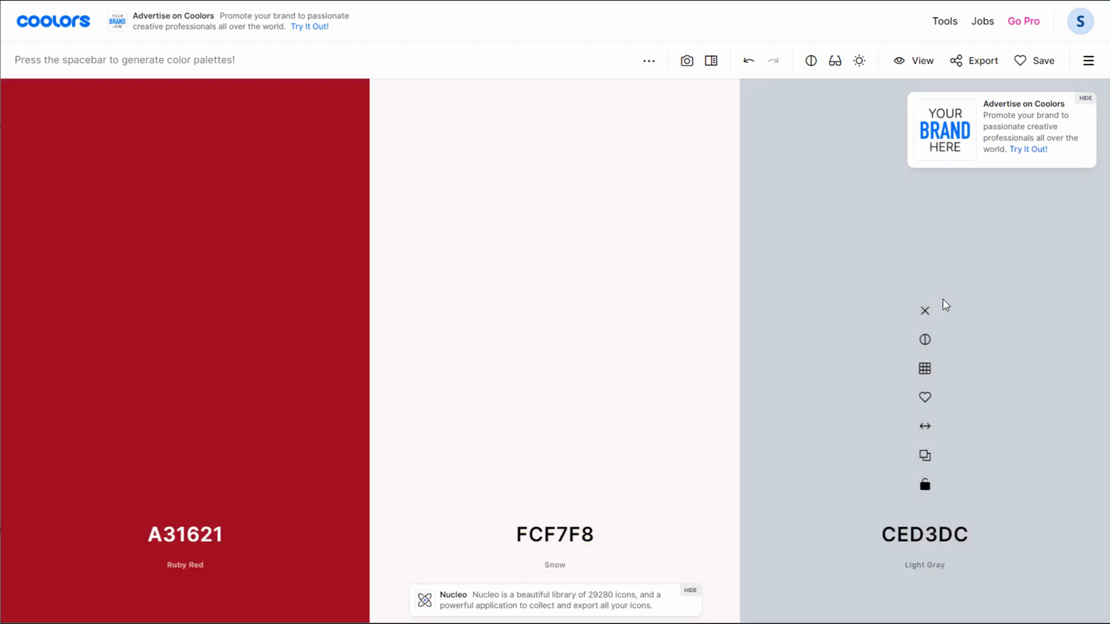
key(space)
key(space)
key(space)
key(space)
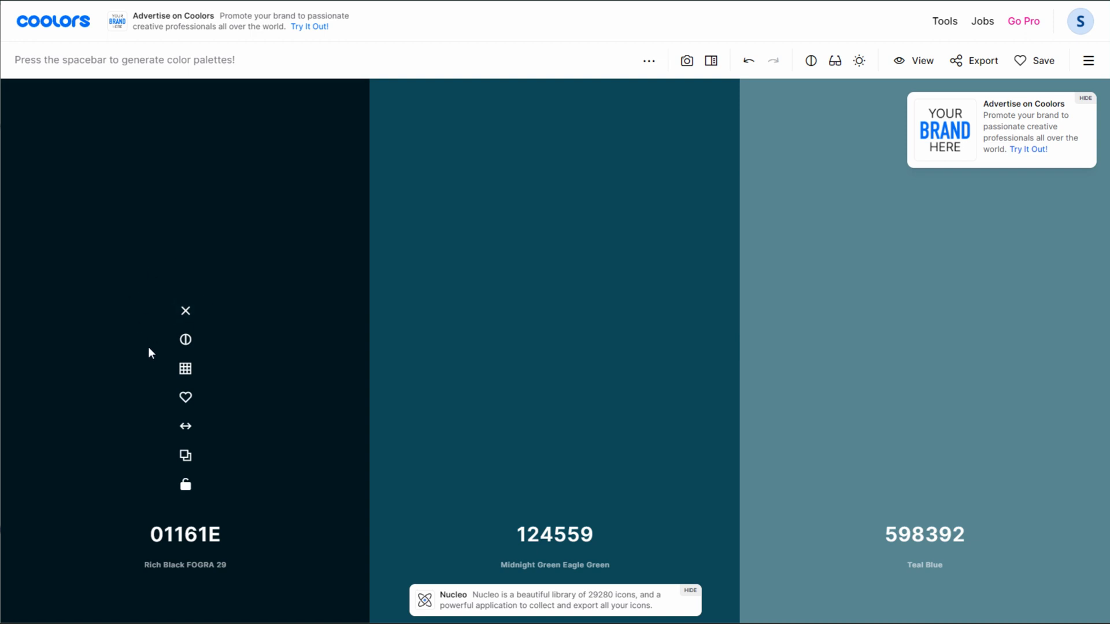
- Lock the colors 124559 and 598392 and reorder them into the first and second palette positions
click(555, 486)
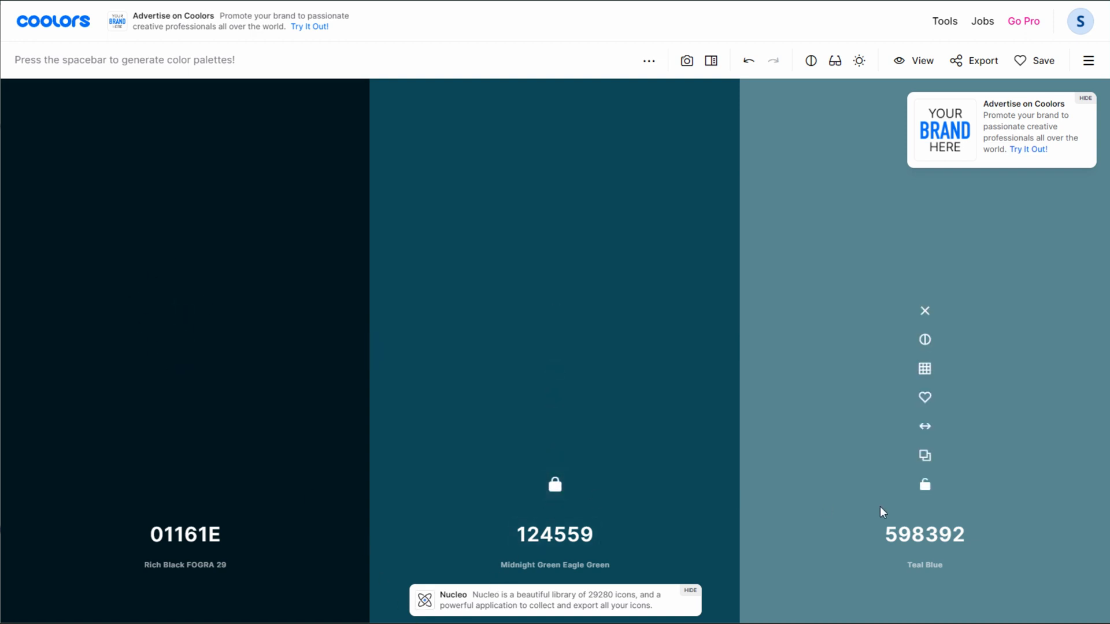
click(925, 485)
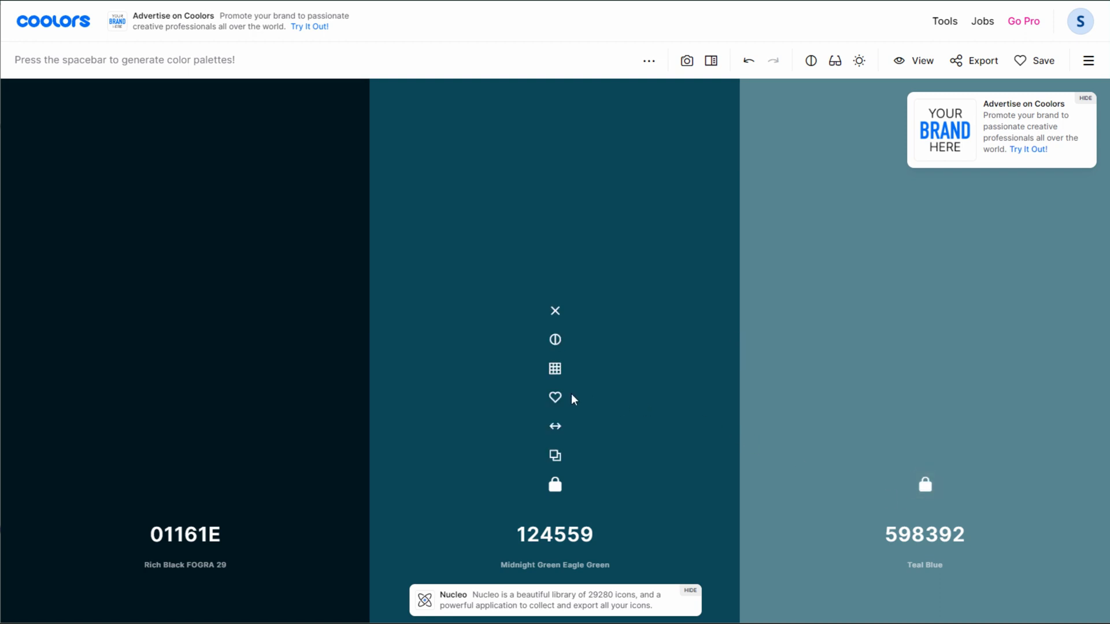
drag(554, 426, 208, 426)
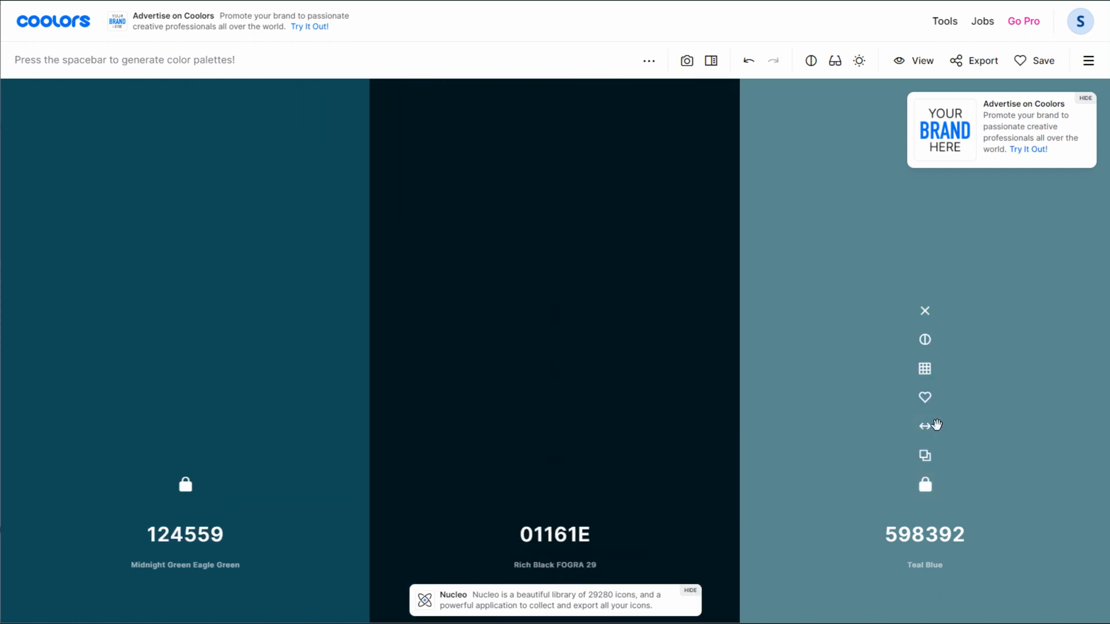
drag(937, 425, 626, 411)
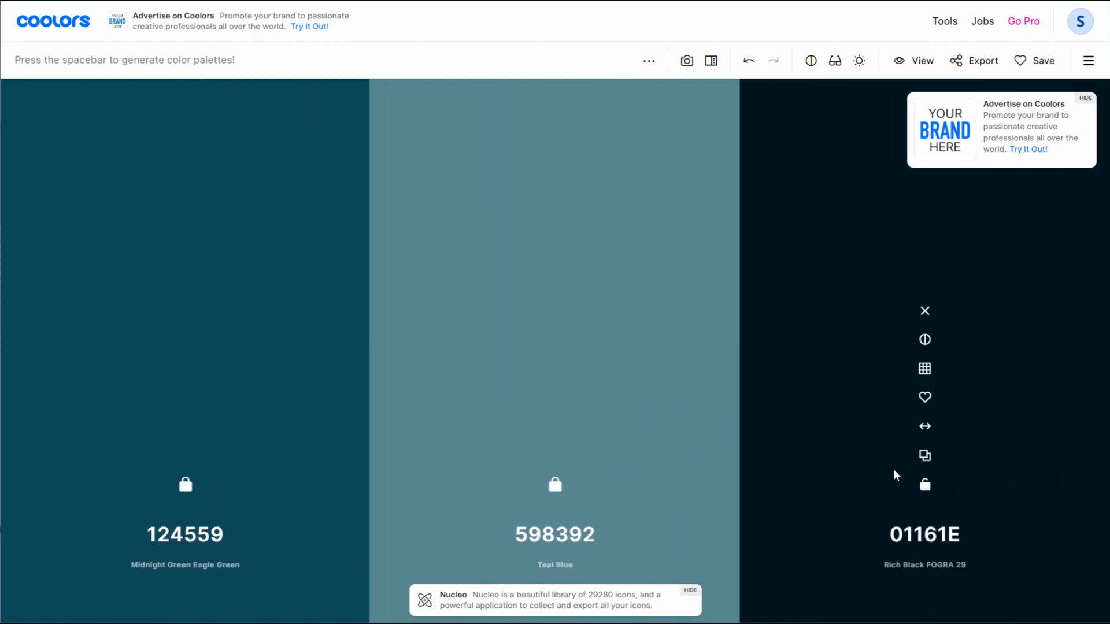
- Regenerate the unlocked third color repeatedly until it is the pale peach FFE2D1
key(space)
key(space)
key(space)
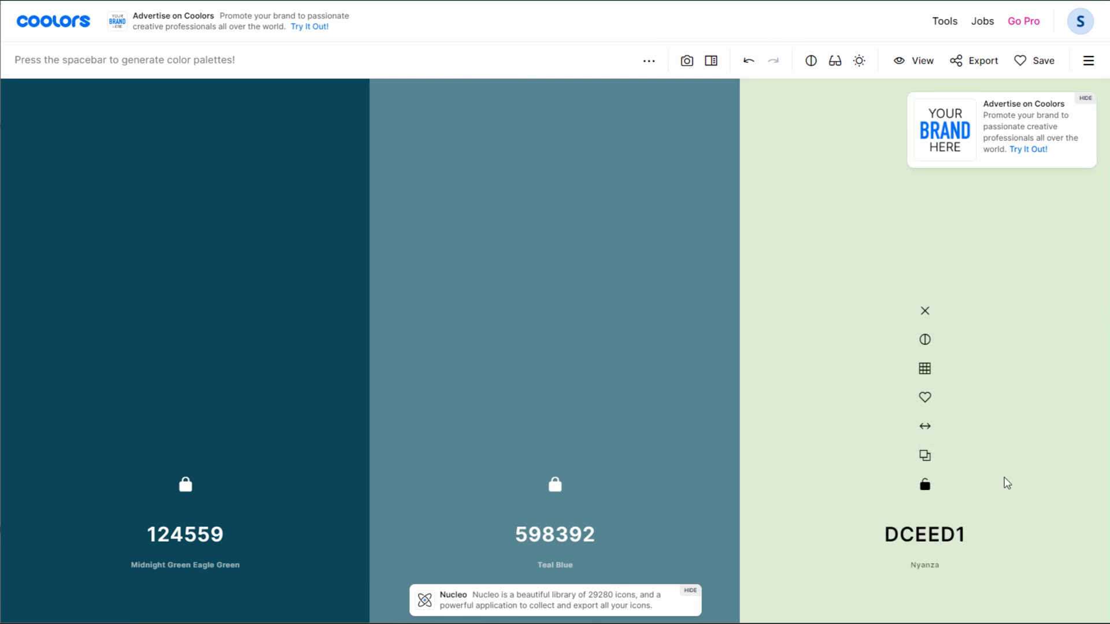
key(space)
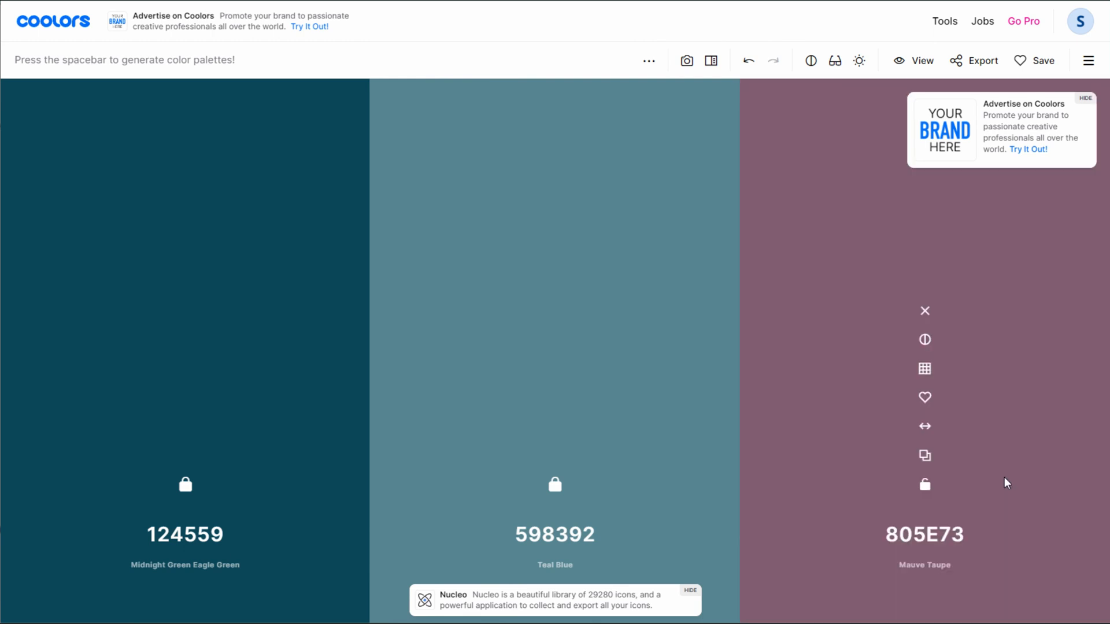
key(space)
key(space)
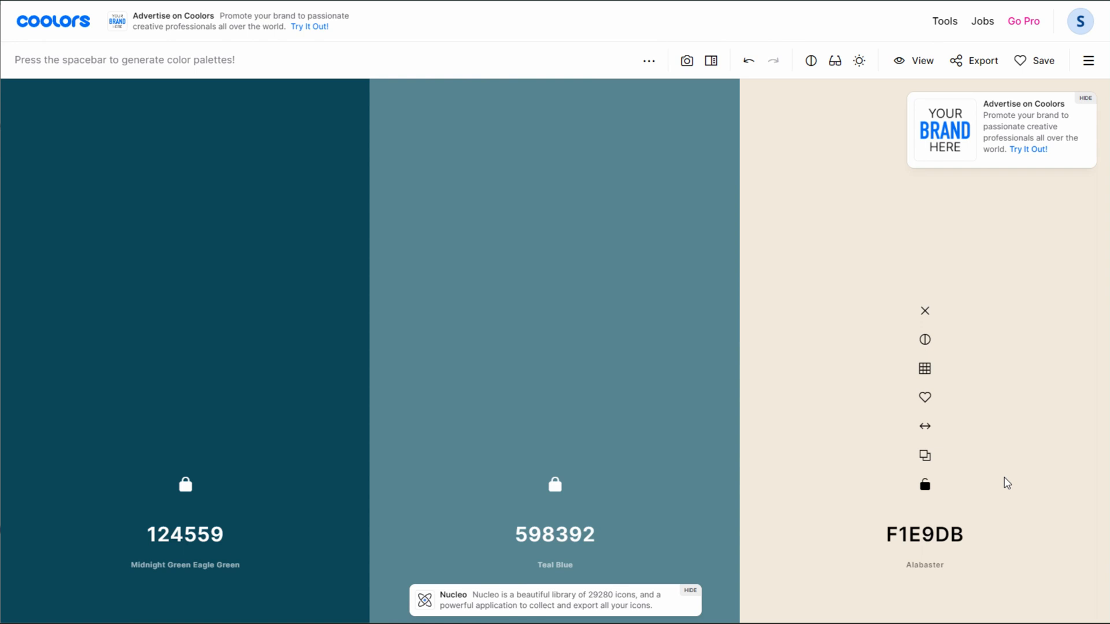
key(space)
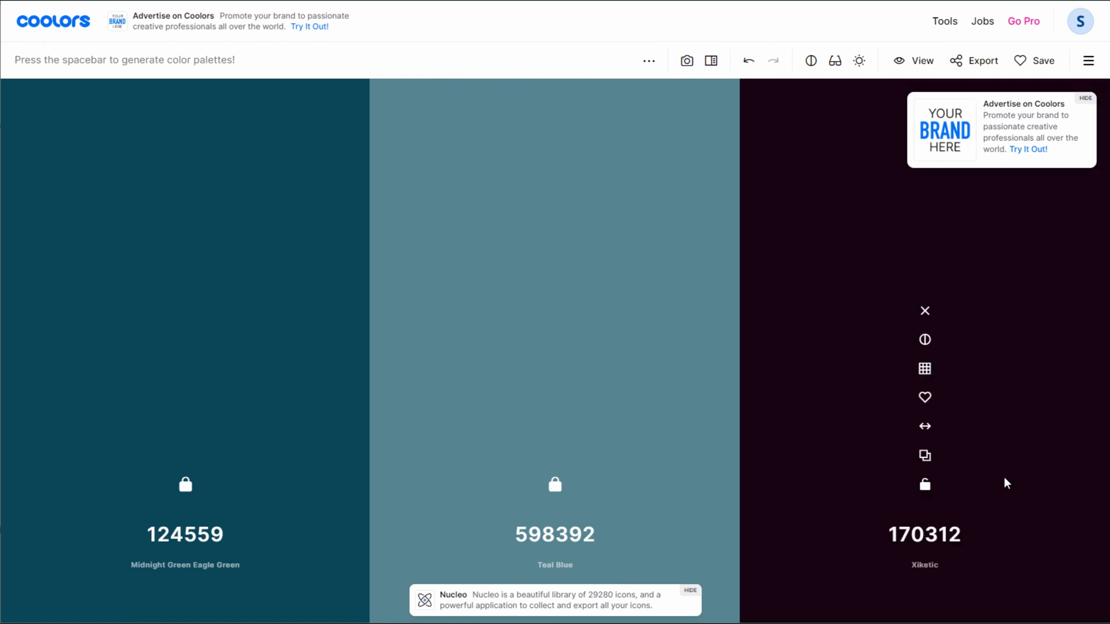
key(space)
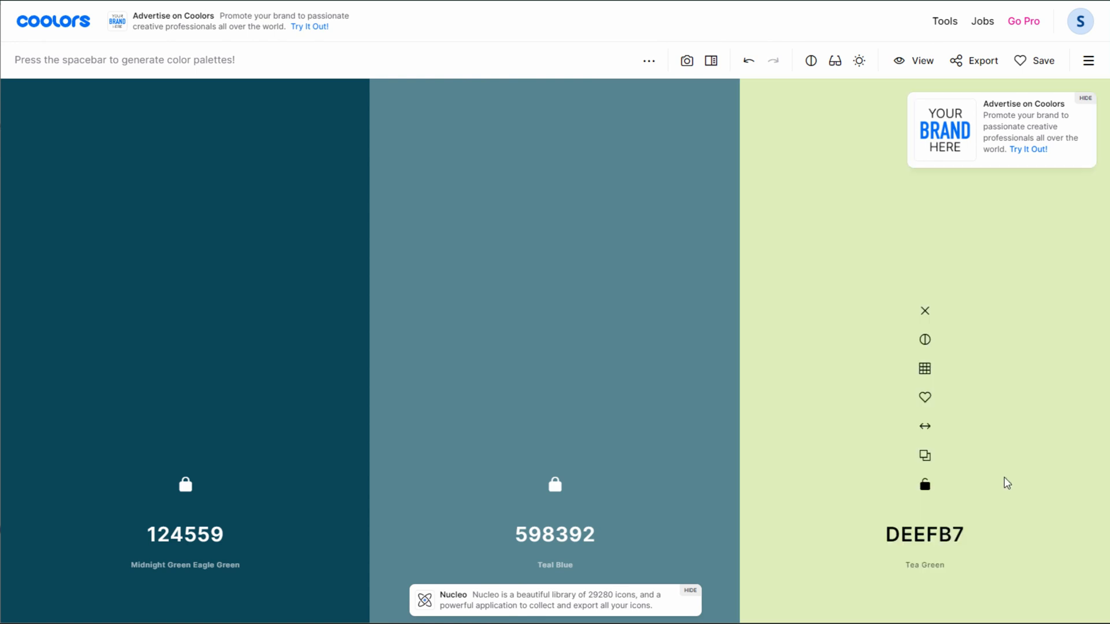
key(space)
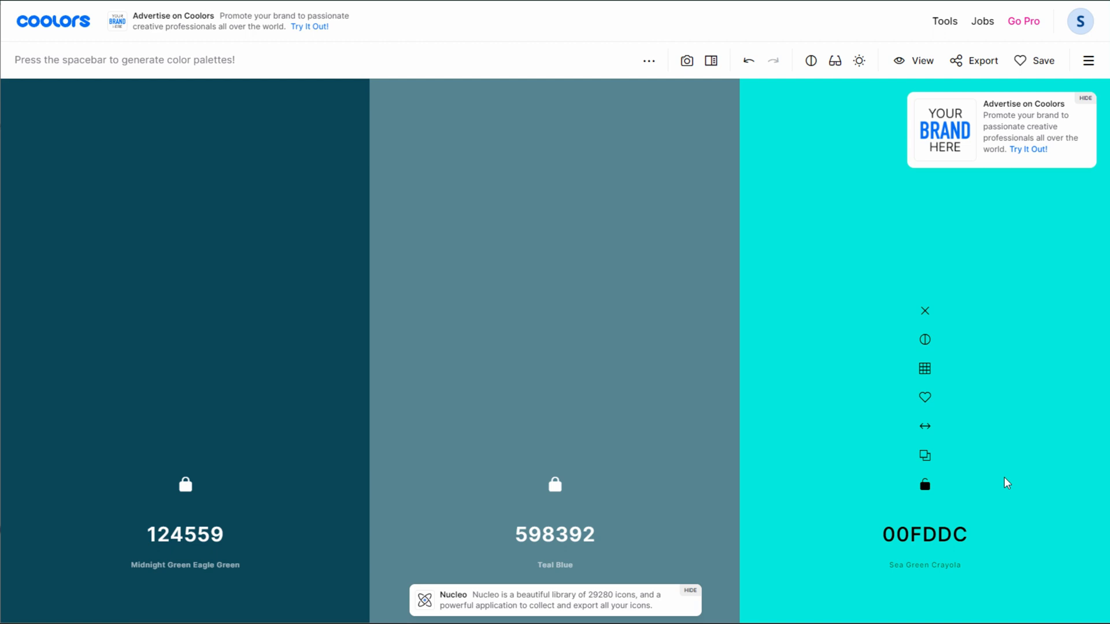
key(space)
key(space)
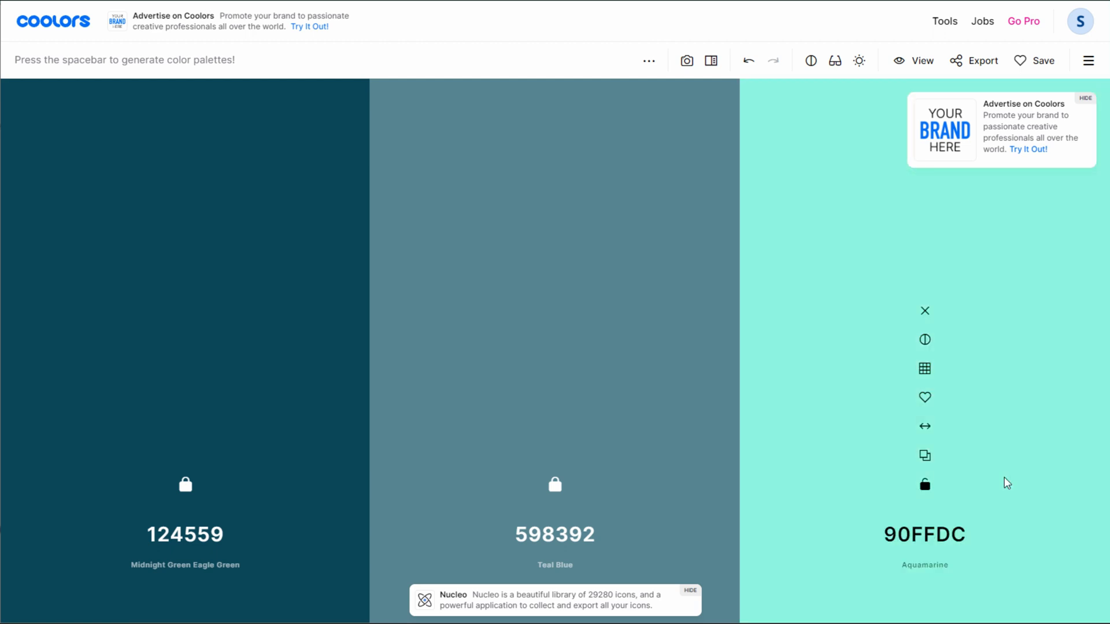
key(space)
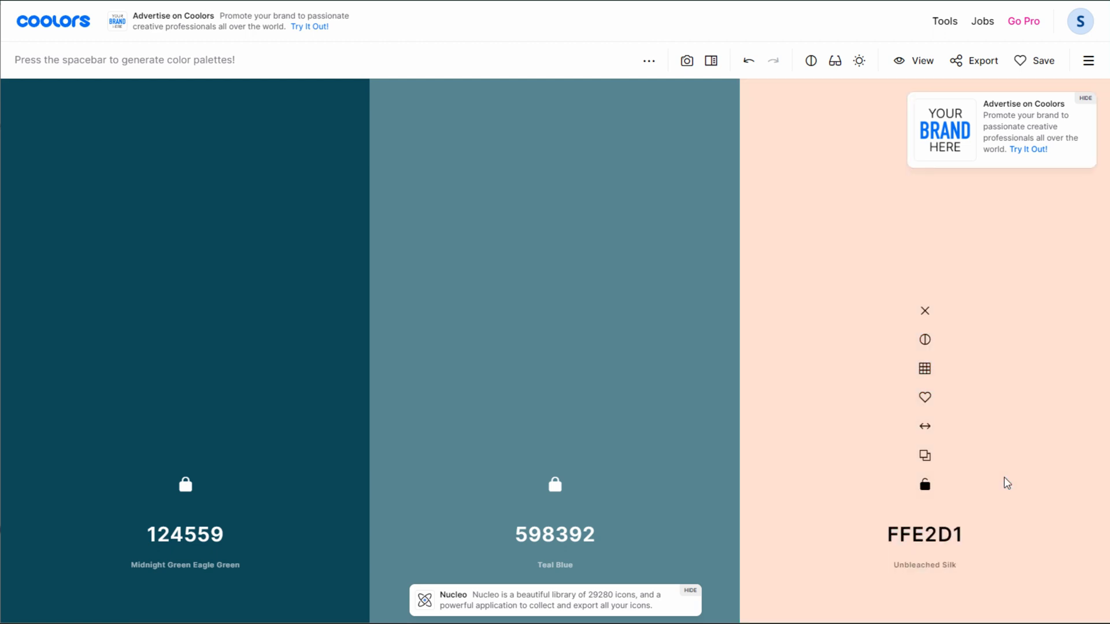
- Regenerate the unlocked third color until it is FB9F89 and add a fourth color after it
key(space)
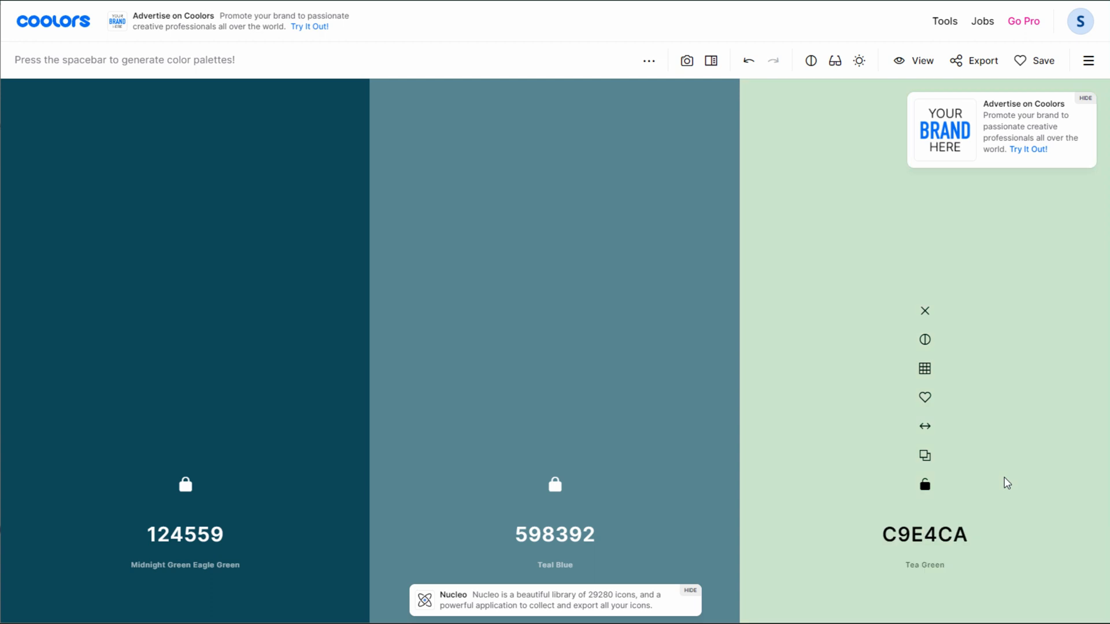
key(space)
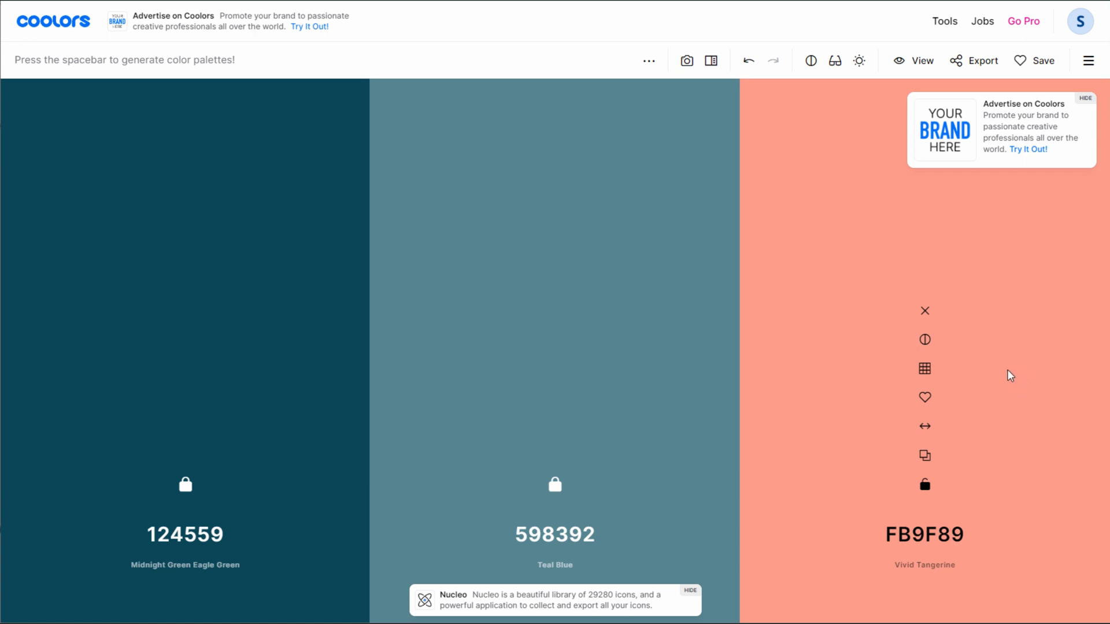
mouse_move(1101, 368)
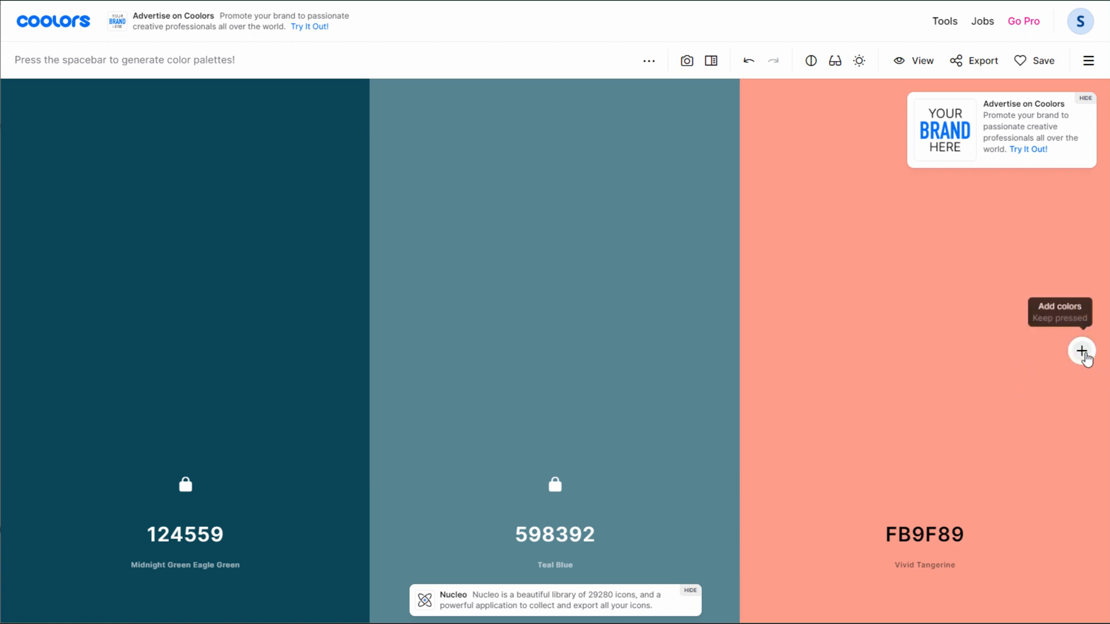
click(1082, 352)
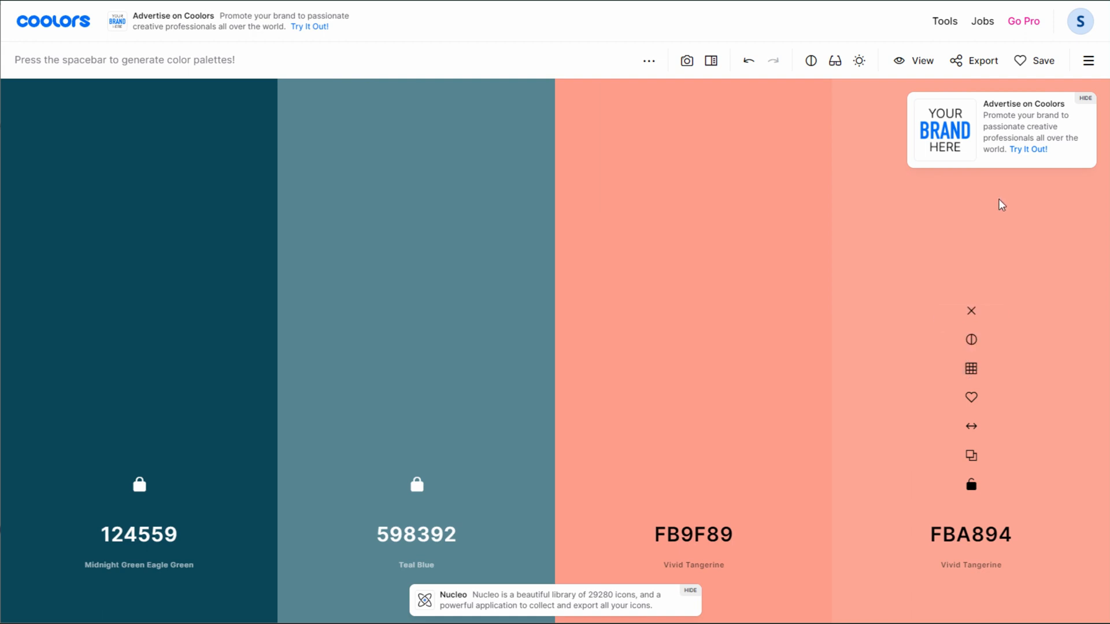
- Change the third color to the stronger shade F9704E and the fourth color to the lighter shade FDCFC4
click(968, 371)
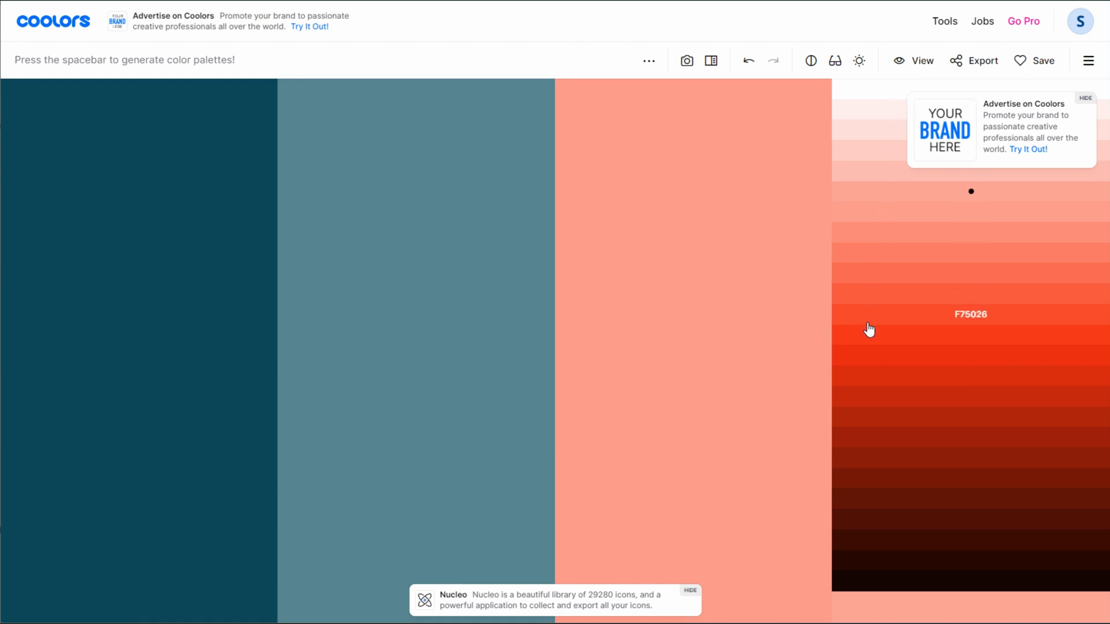
click(702, 285)
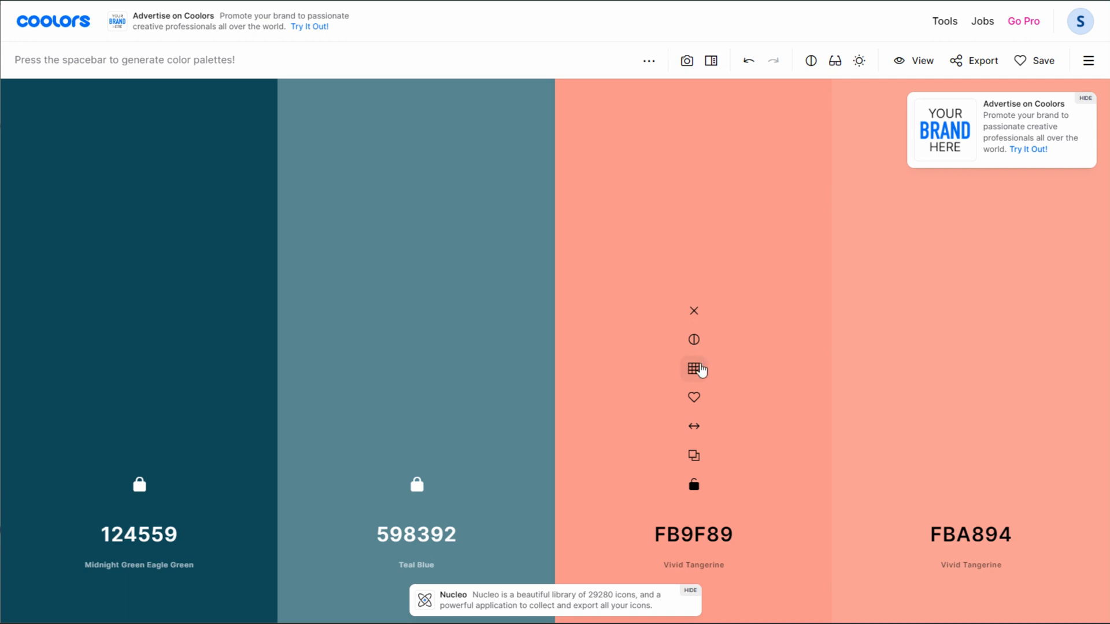
click(695, 369)
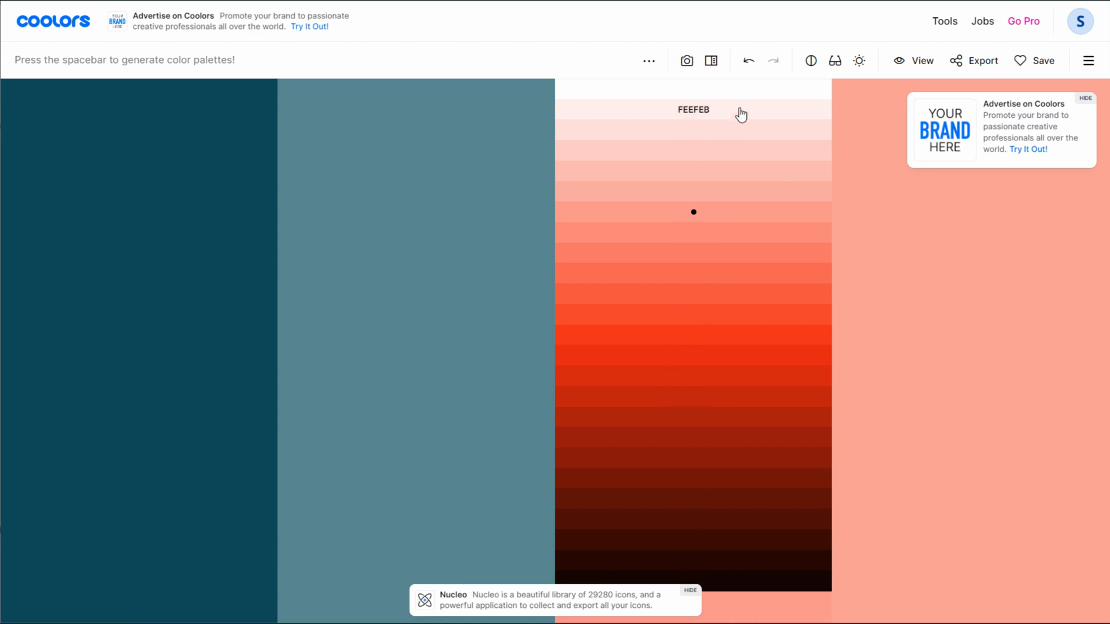
click(710, 269)
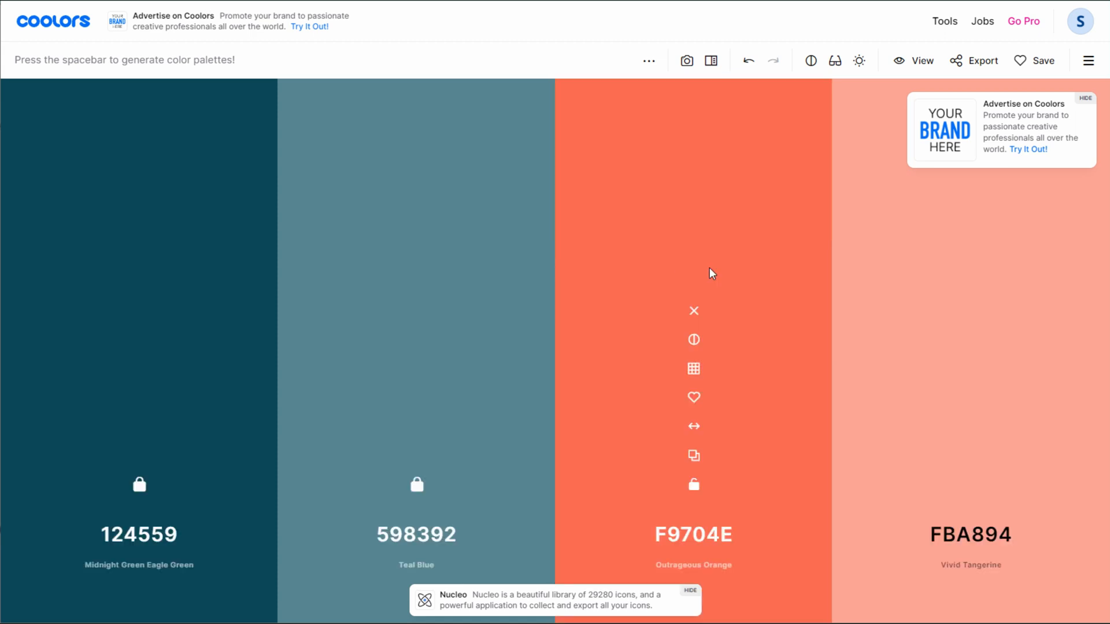
click(972, 369)
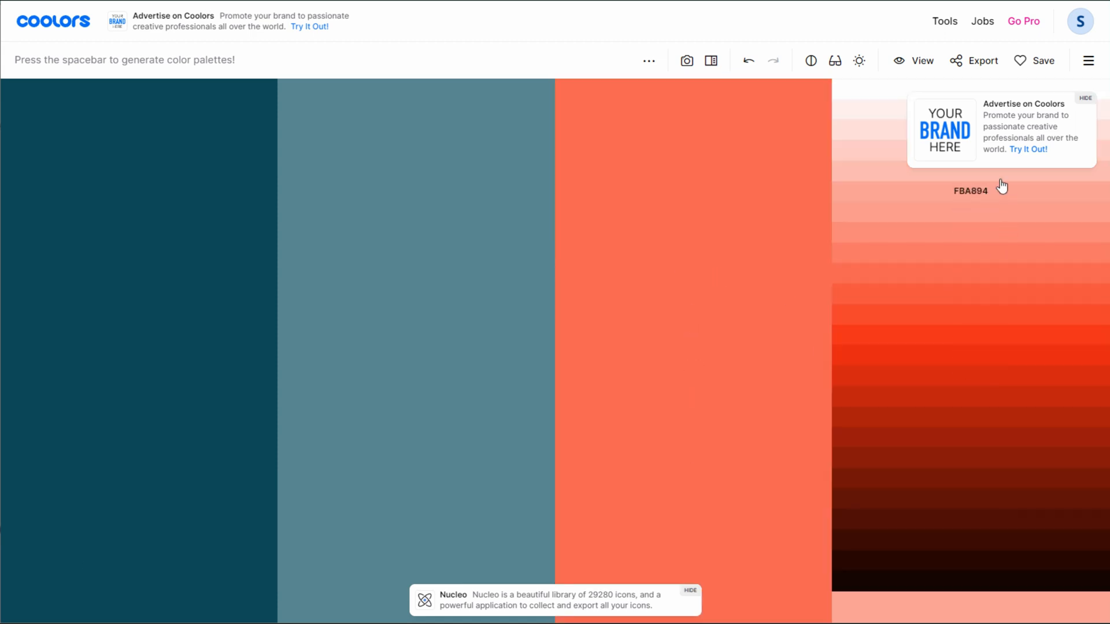
click(890, 160)
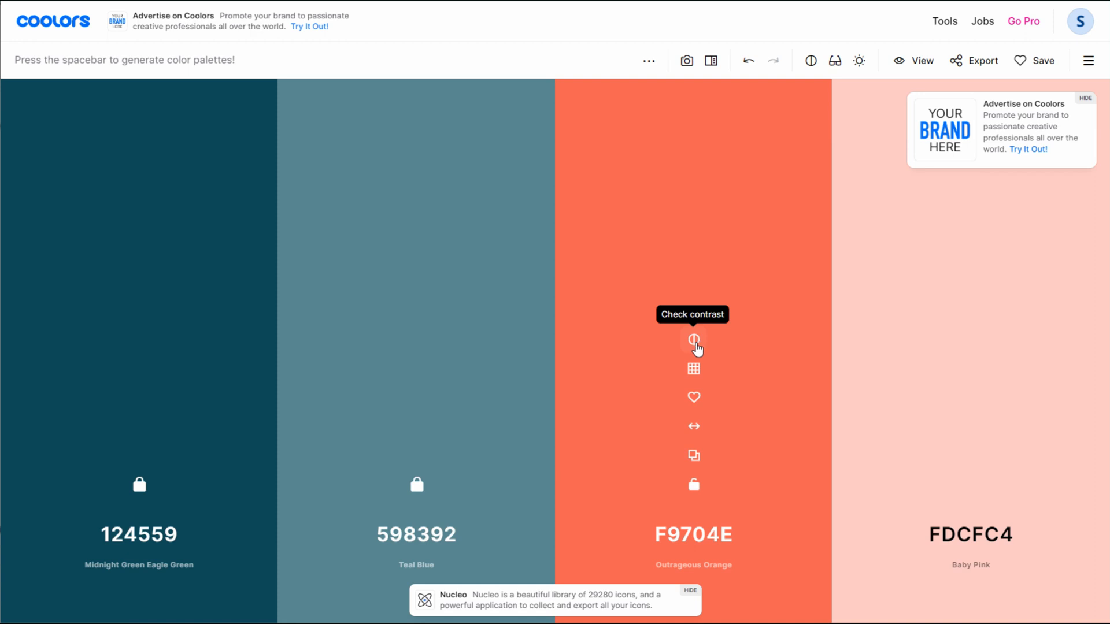
- Examine the text contrast of F9704E, the palette contrast checker and the form for saving it as a new color
click(694, 340)
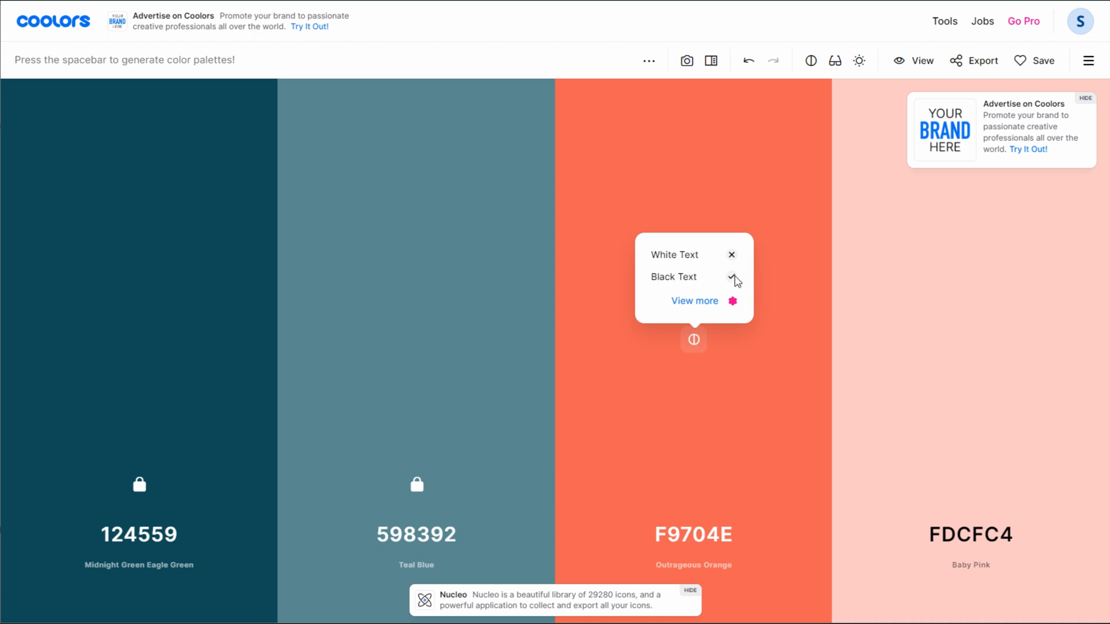
mouse_move(734, 283)
mouse_move(736, 259)
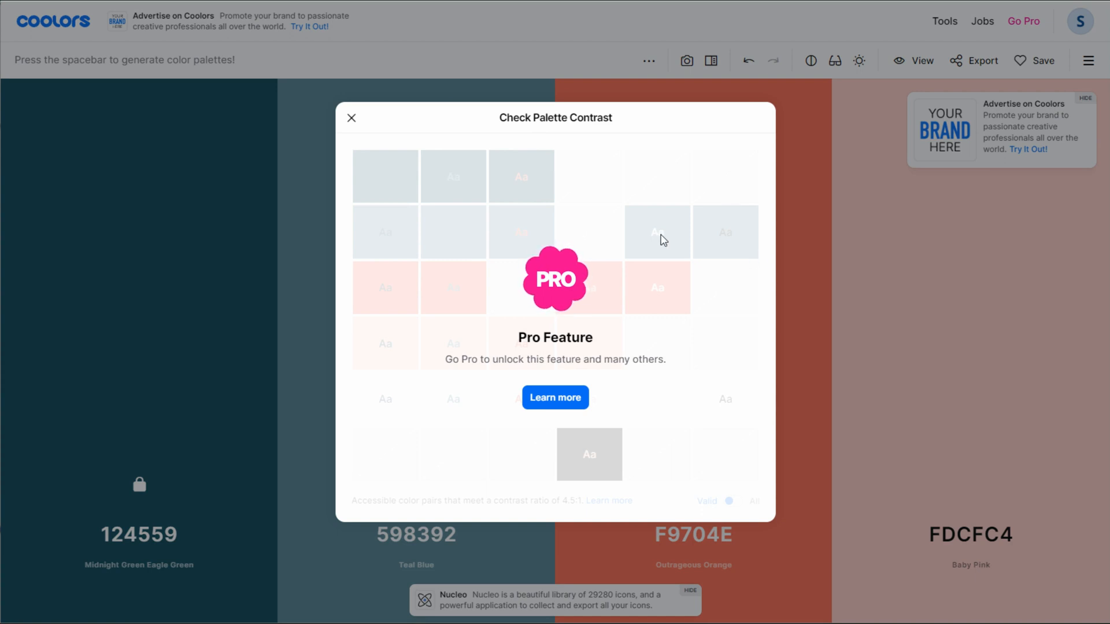
click(555, 398)
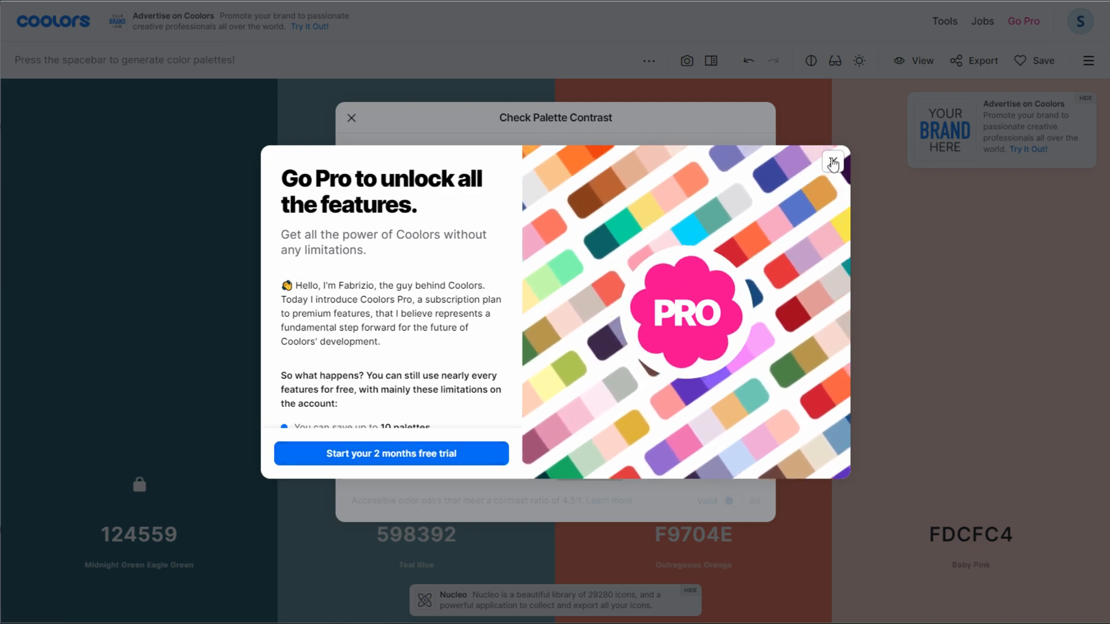
click(834, 159)
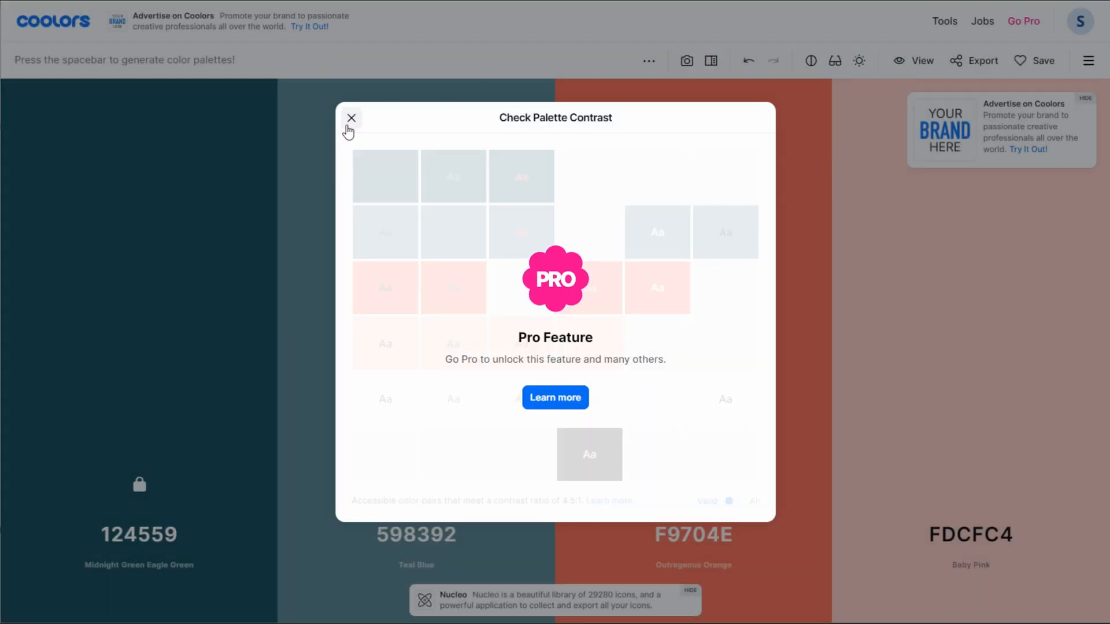
click(347, 126)
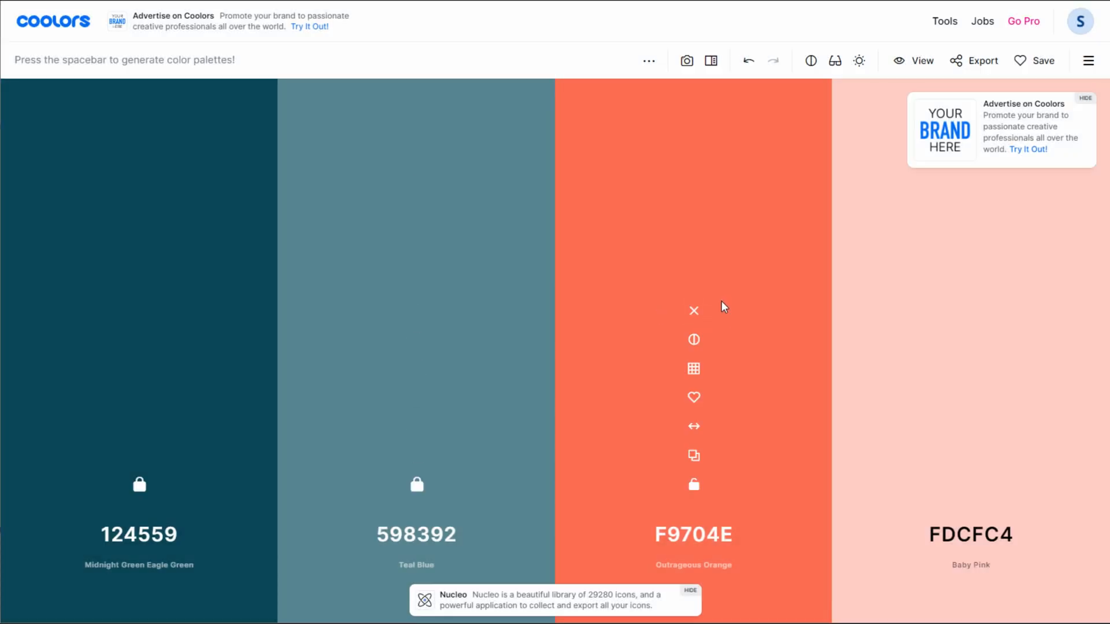
click(698, 399)
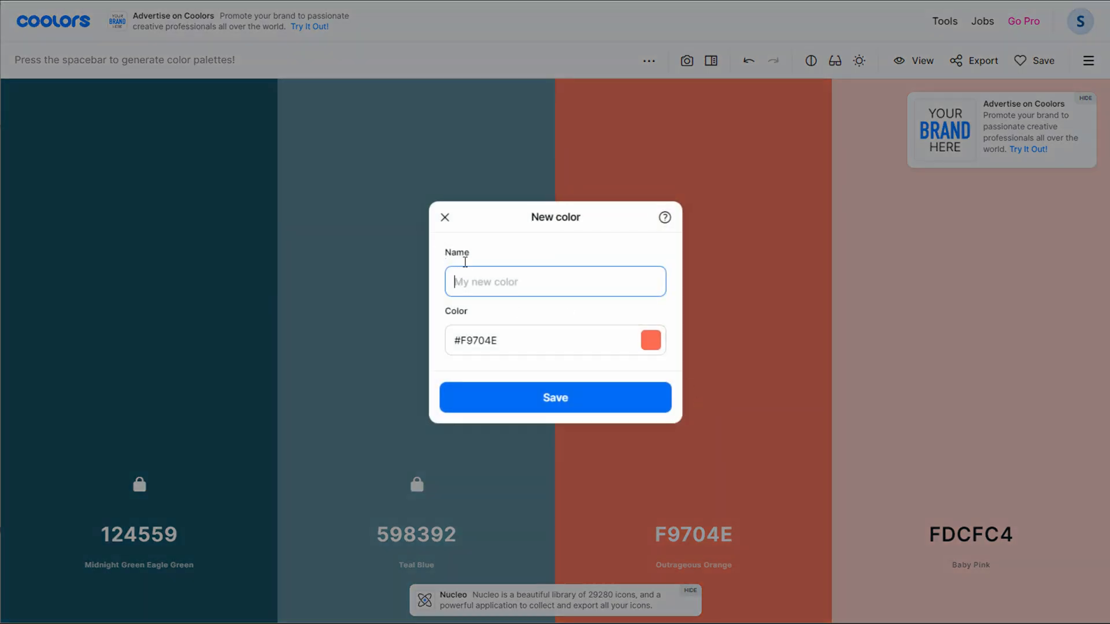
click(443, 219)
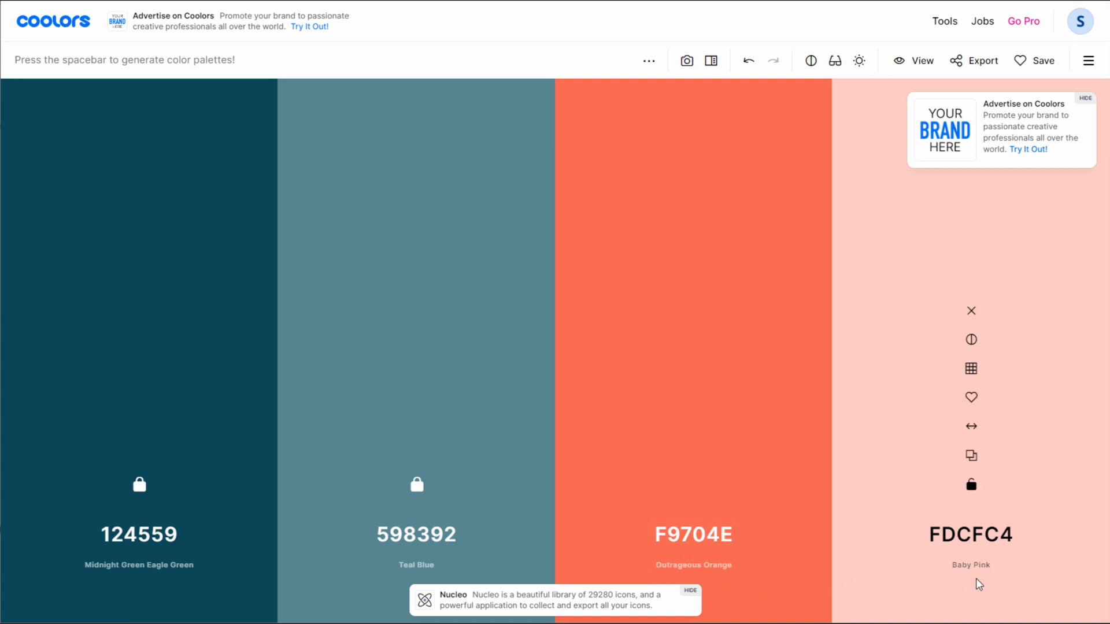
- Change the fourth color to the very pale shade FEEFEB and add a fifth color after it
click(971, 369)
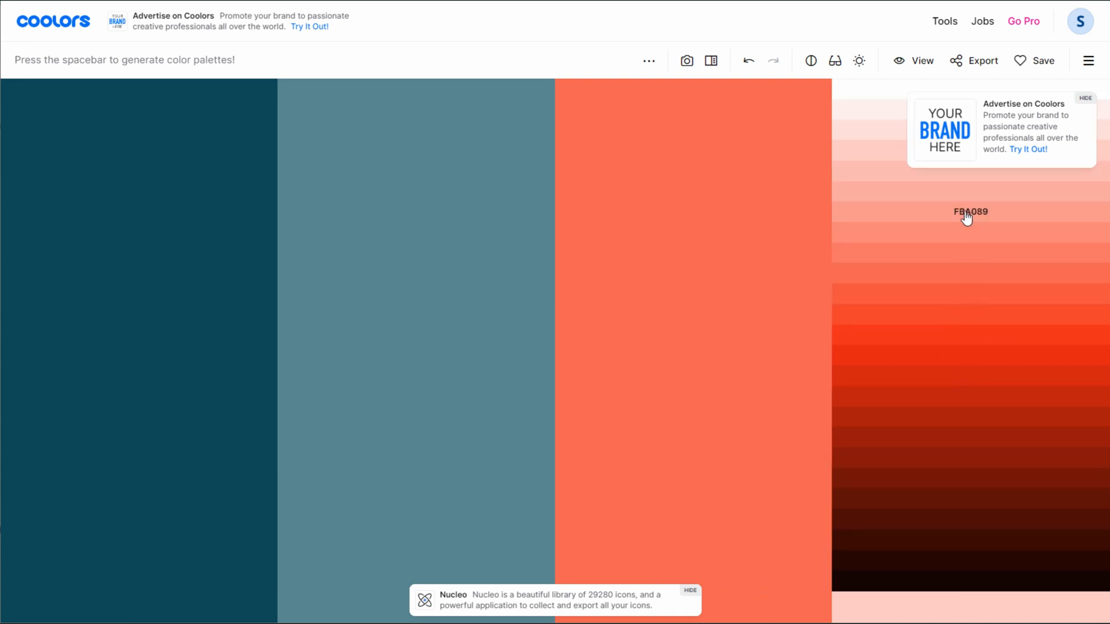
click(879, 109)
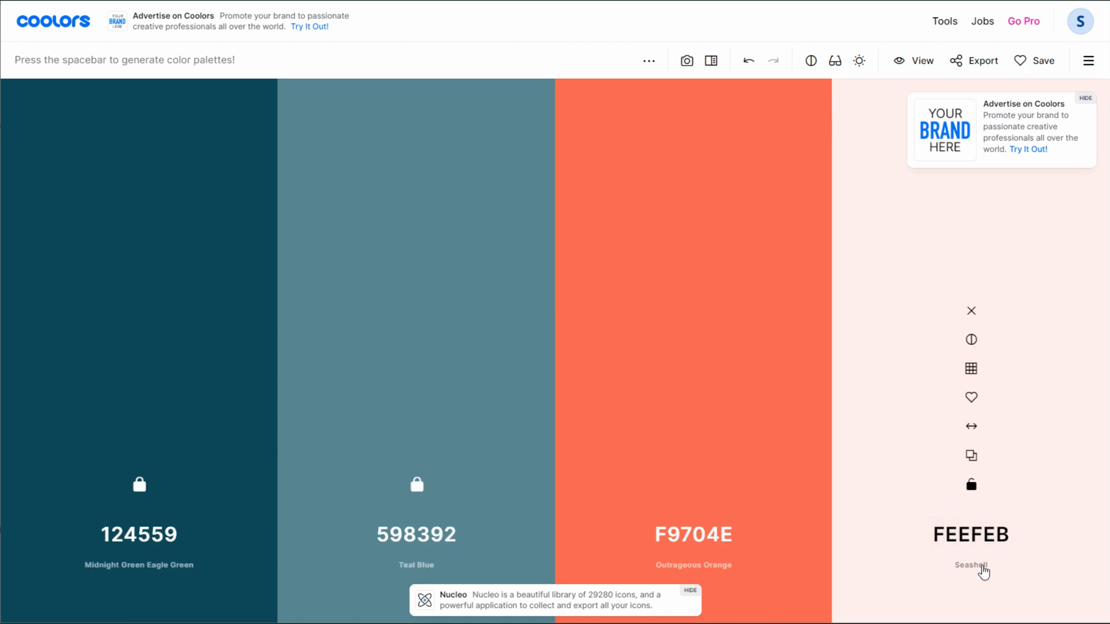
click(1081, 348)
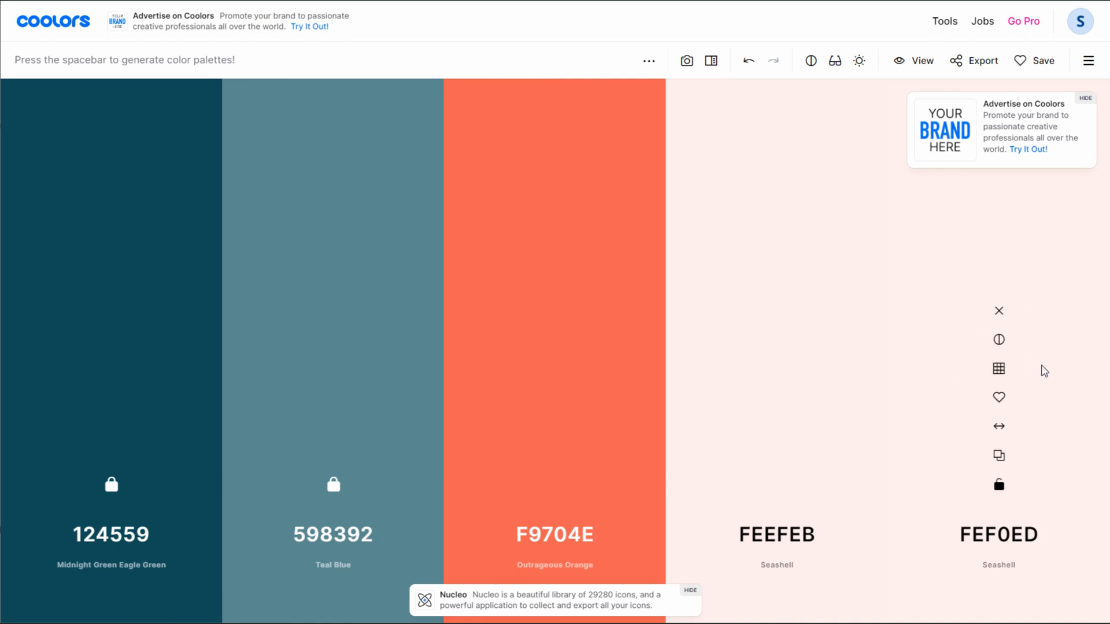
- Regenerate the unlocked colors until they are B79492, EAE1DF and D00000, and try to add a sixth color
key(space)
key(space)
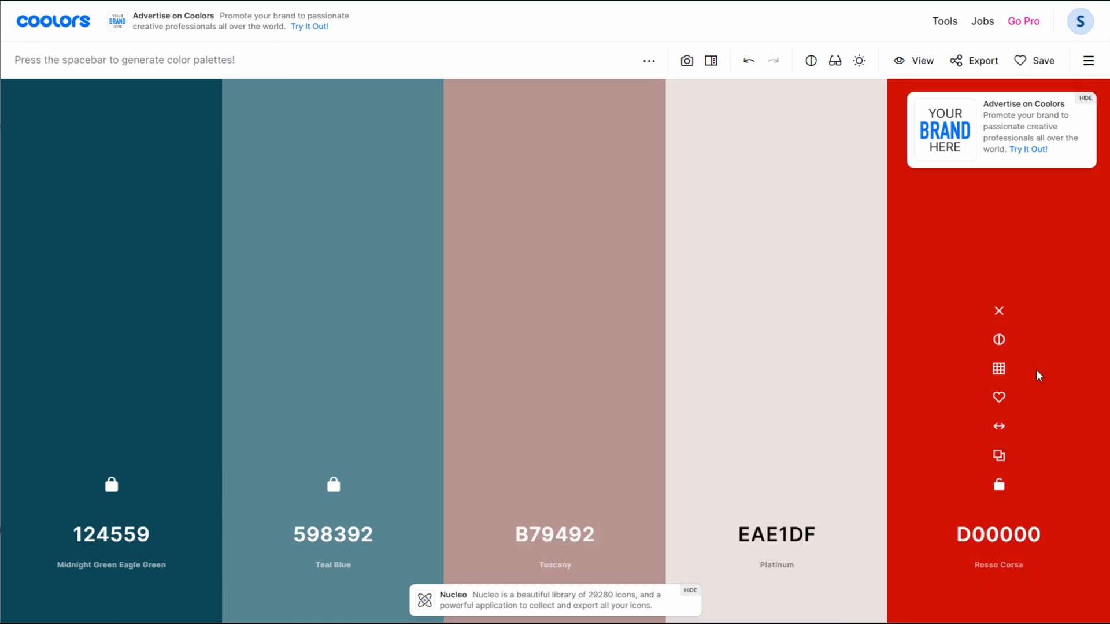
click(1081, 351)
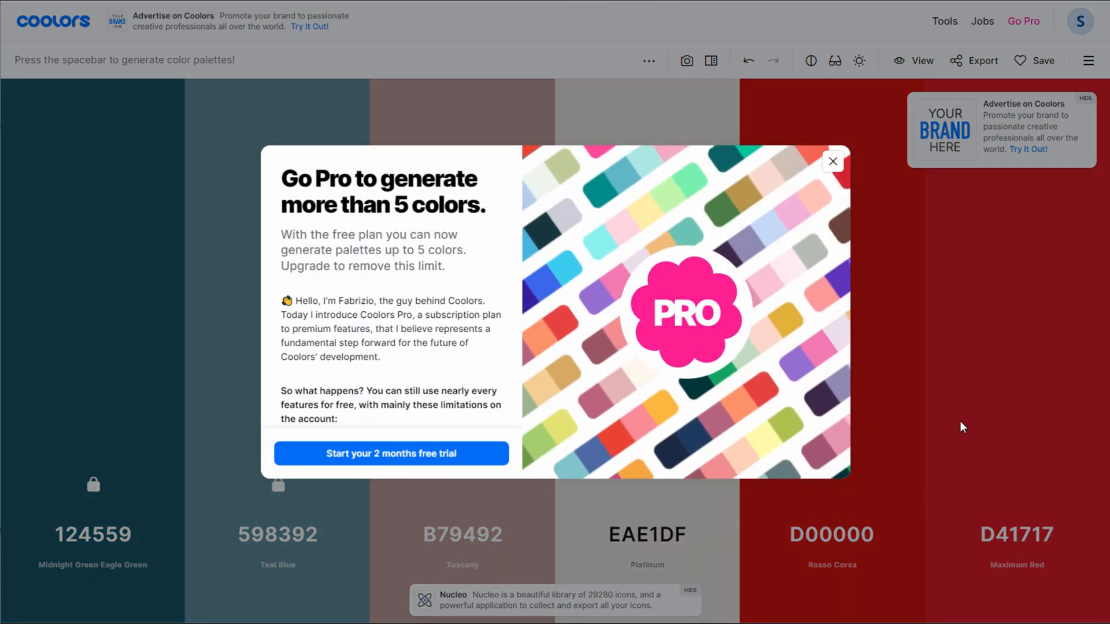
click(832, 161)
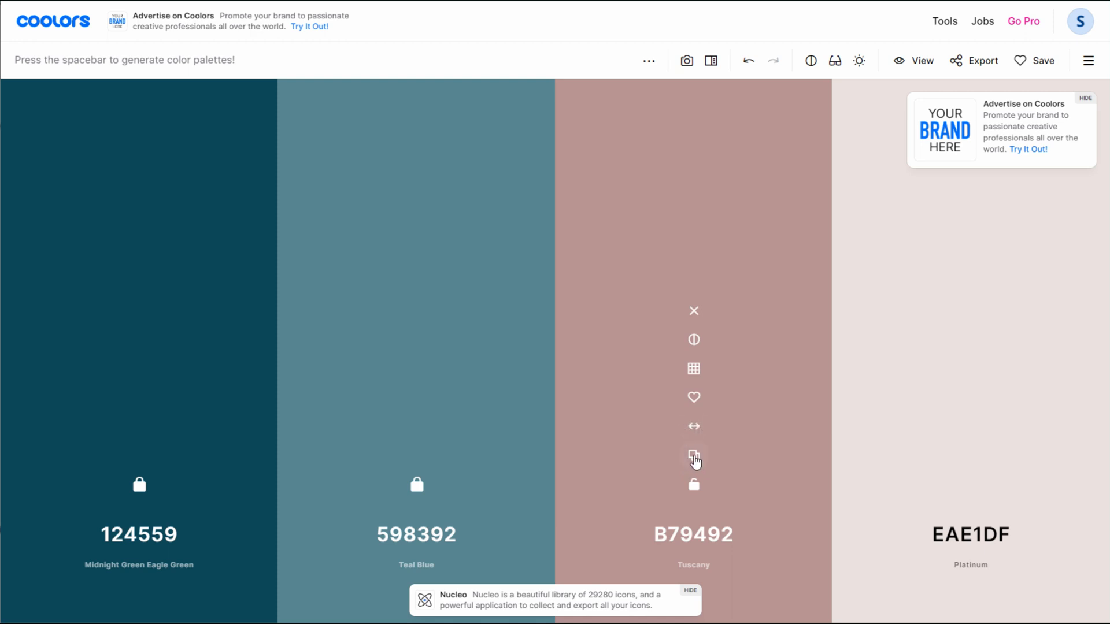
- Copy the code of color B79492, and copy the orange FFB171 from the six-color palette
click(691, 461)
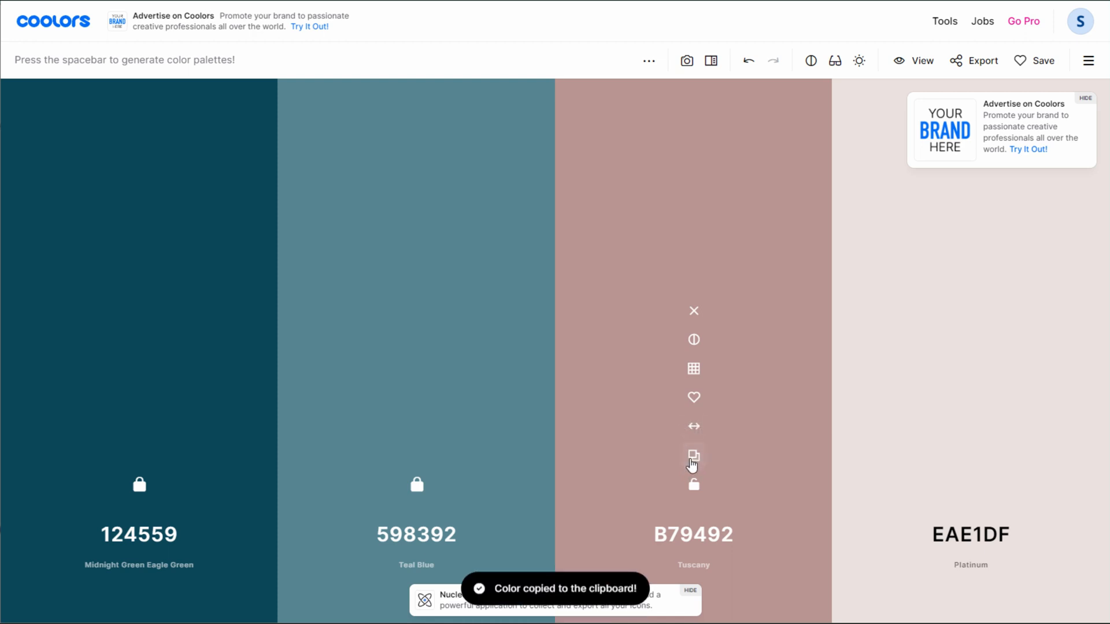
click(659, 536)
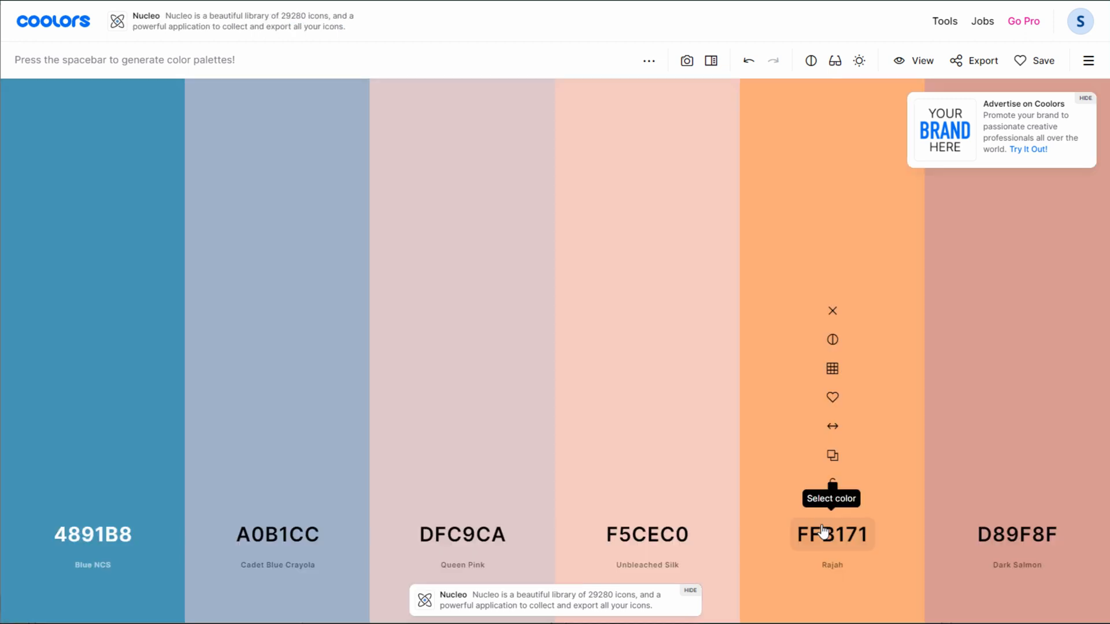
click(832, 456)
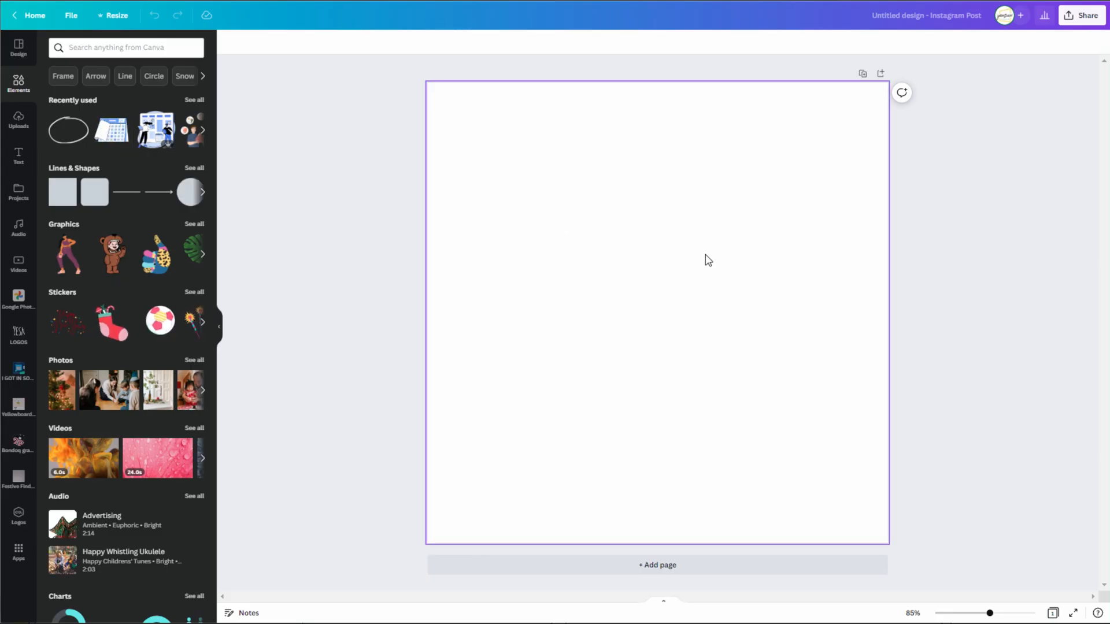
- In Canva, add a square shape to the blank Instagram post and place it in the page's upper-left corner
click(62, 193)
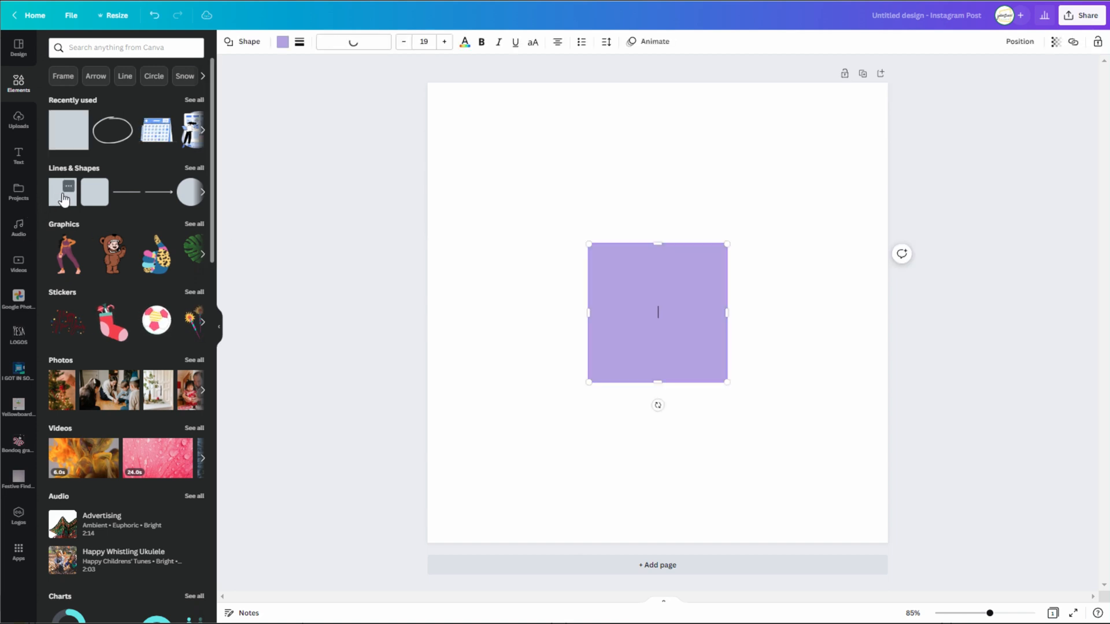
drag(711, 342, 565, 190)
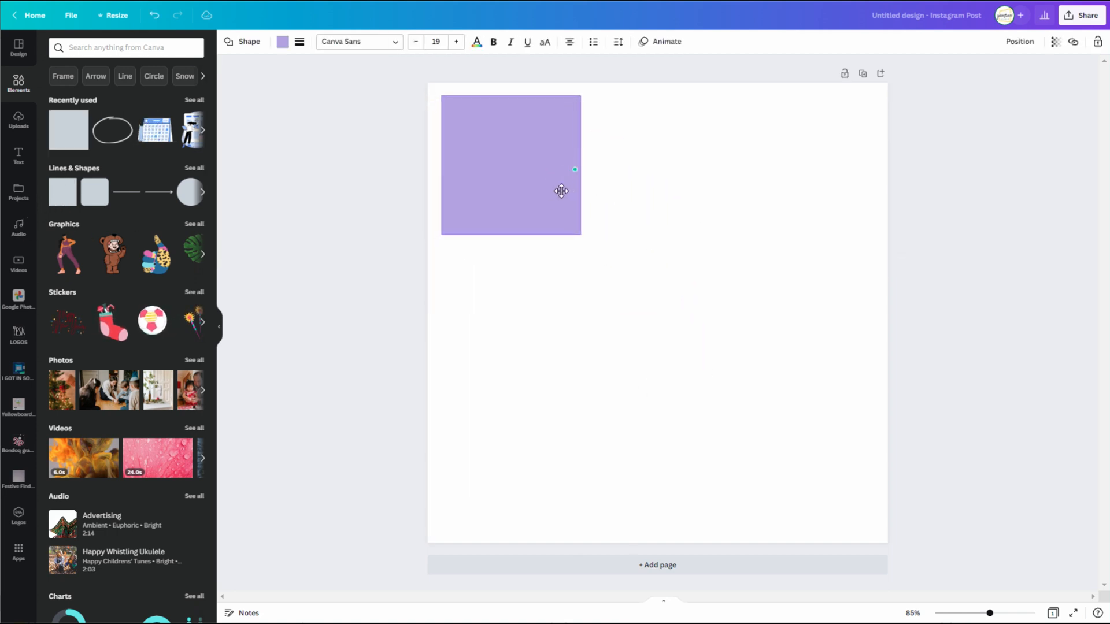
- Set the square's fill color to the copied code #FFB171 and deselect the square
click(283, 43)
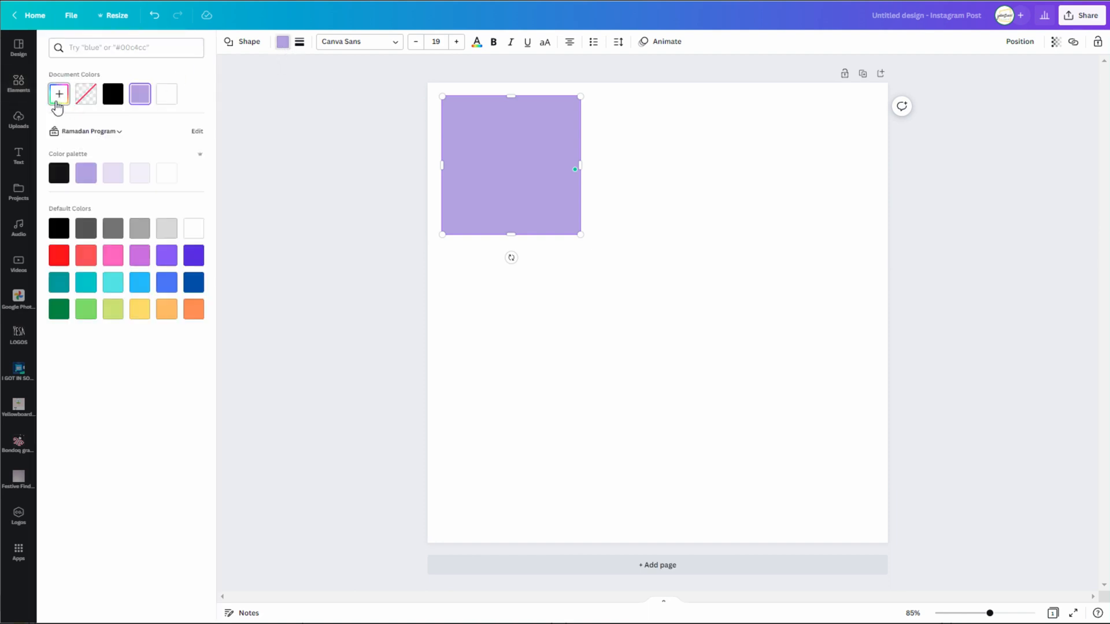
click(57, 95)
right_click(106, 195)
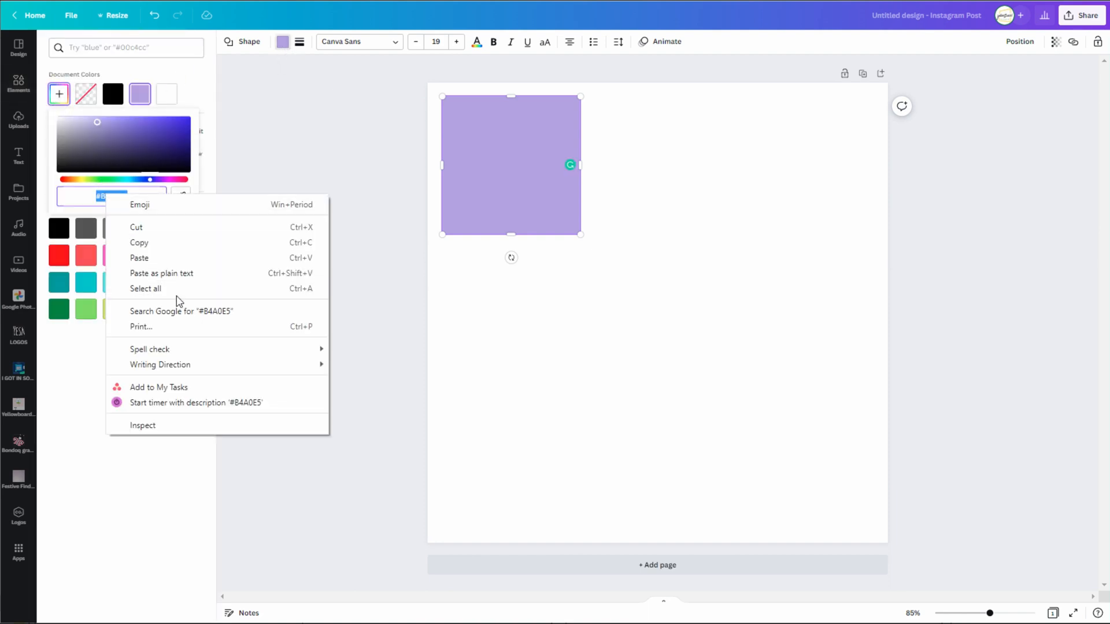
click(155, 257)
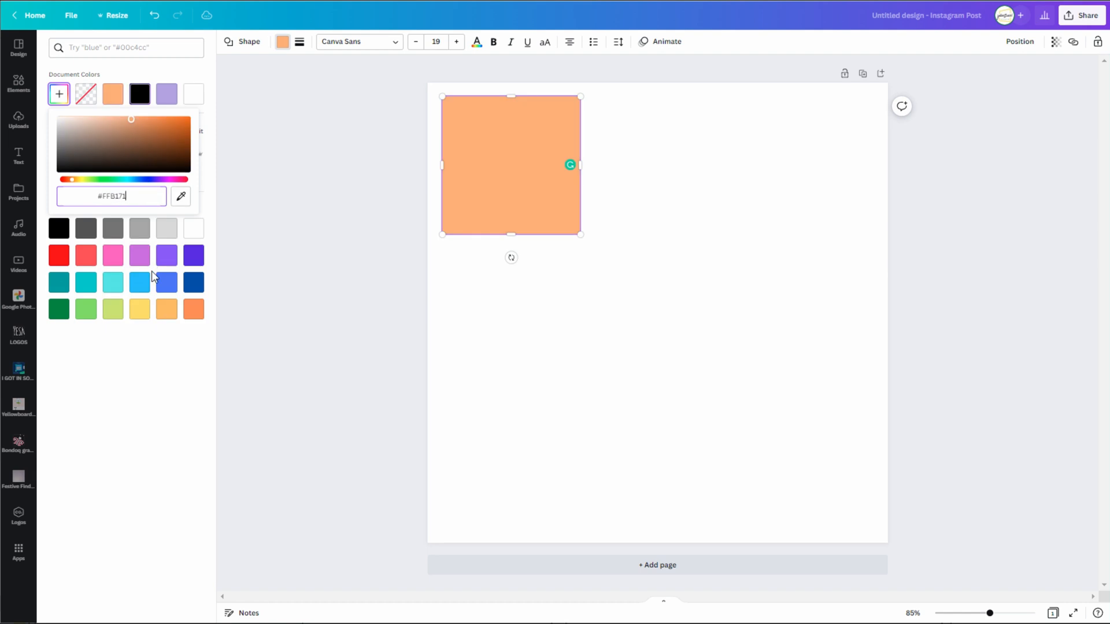
click(144, 316)
click(545, 145)
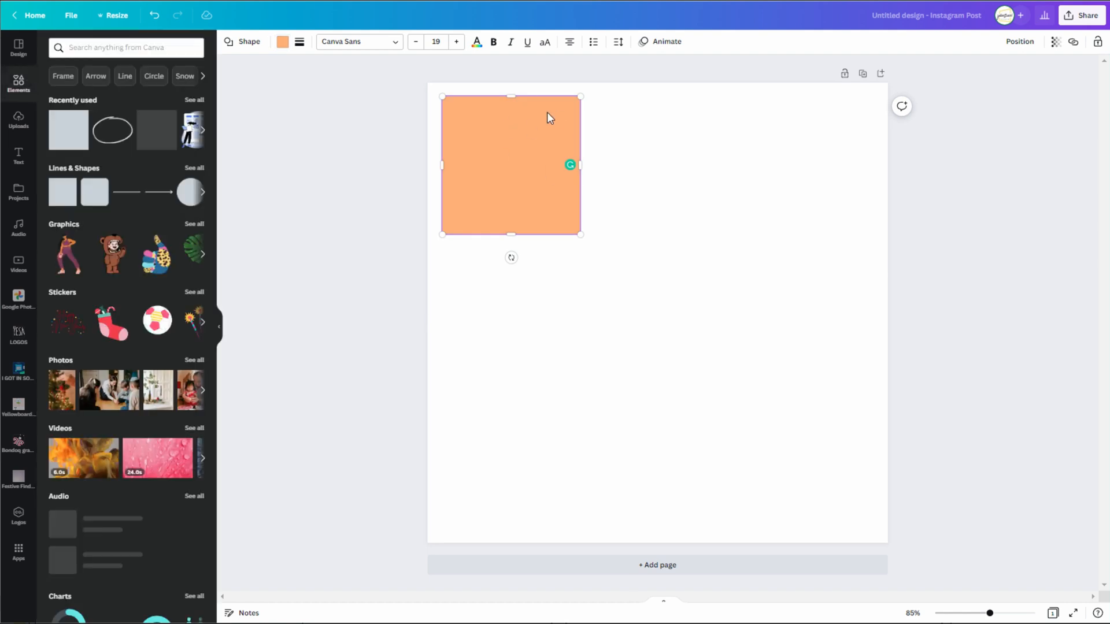
click(691, 182)
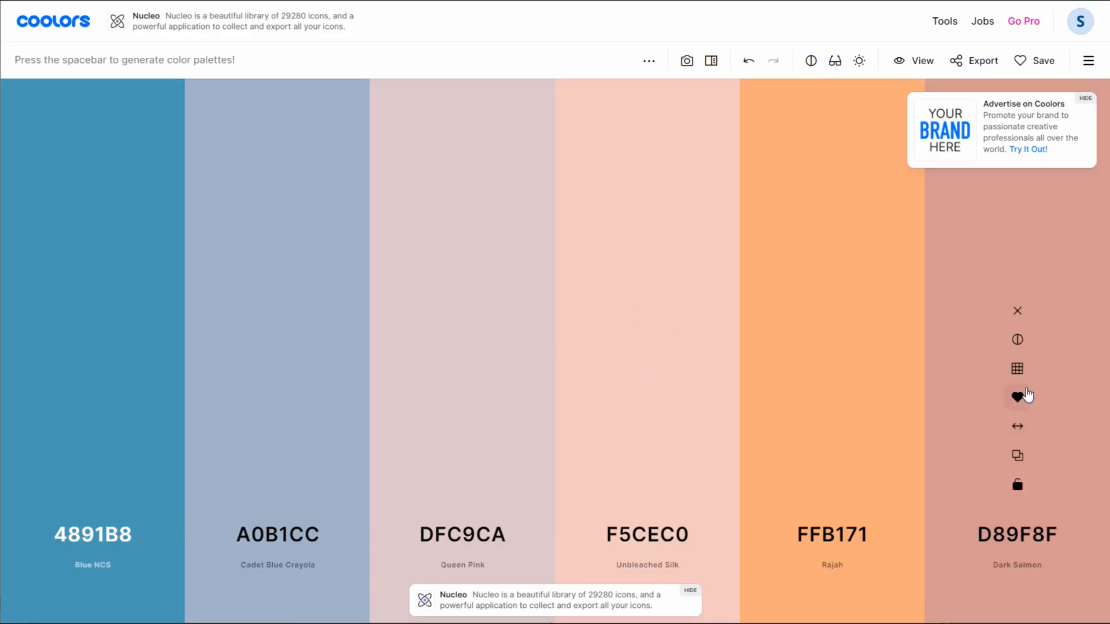
- Create a palette from a photo by loading the sunset sky image into the image picker
mouse_move(948, 372)
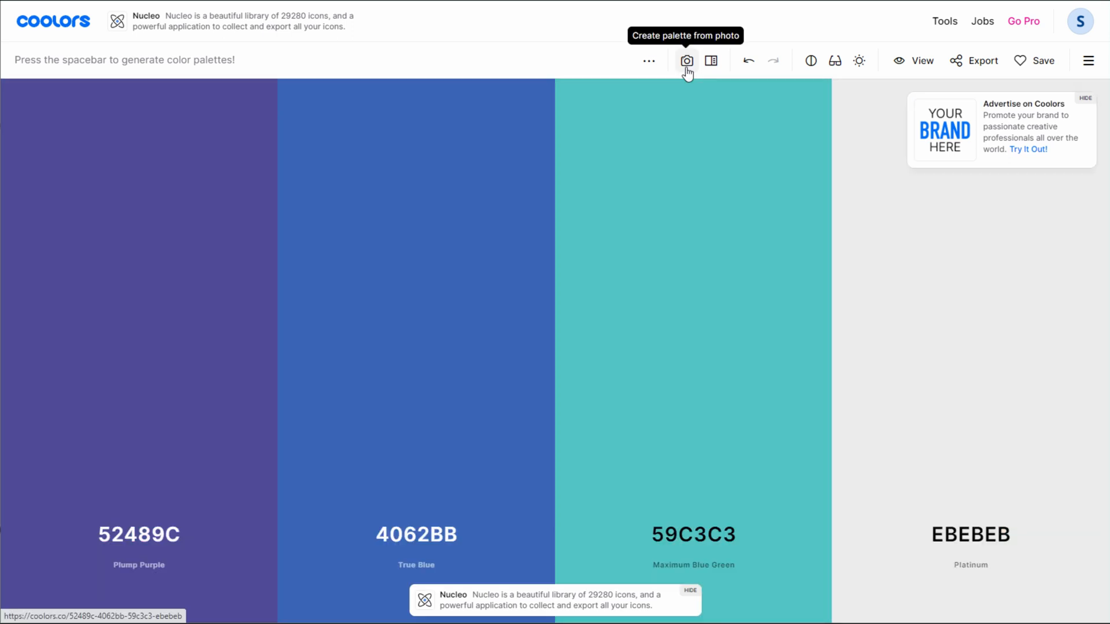
click(687, 61)
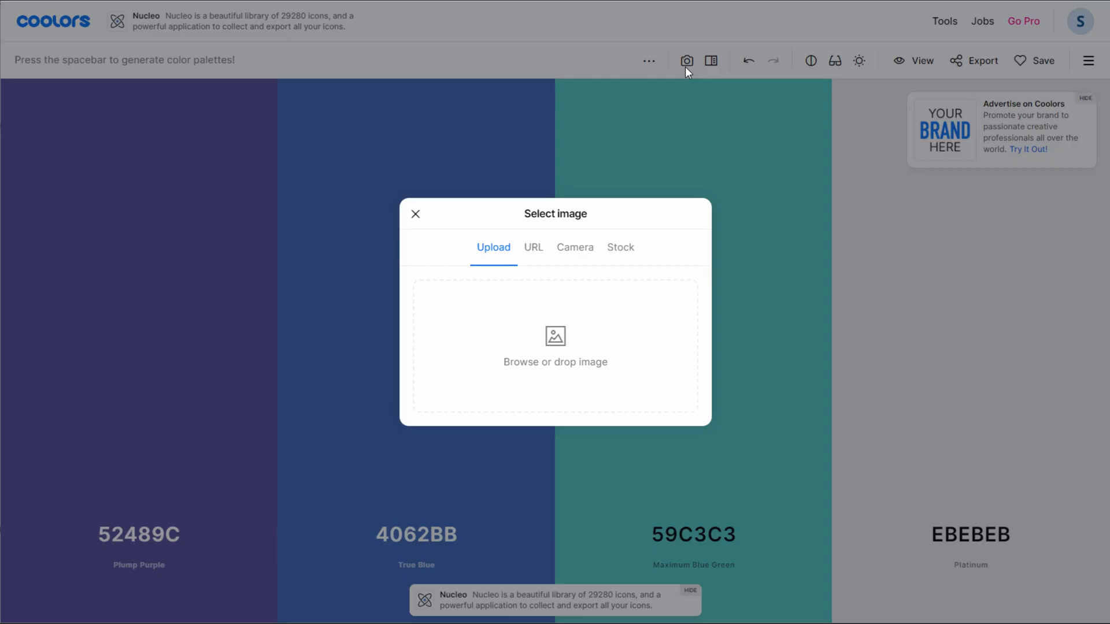
click(569, 363)
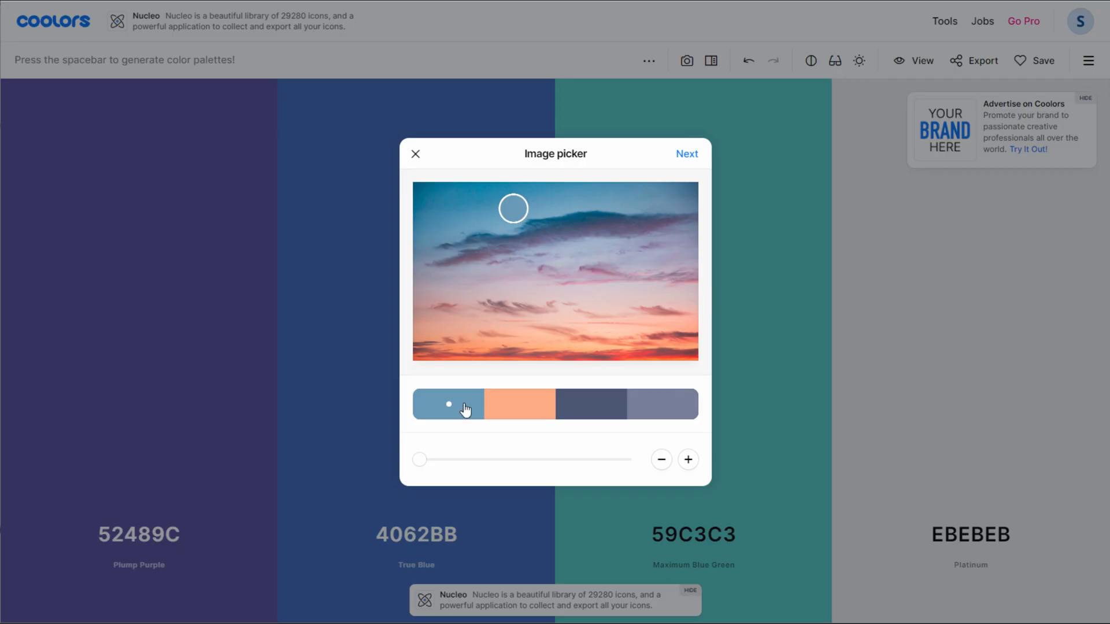
- Pick a deeper blue from the upper sky for the first color, and resample the second and third colors from other areas of the photo
drag(513, 209, 520, 193)
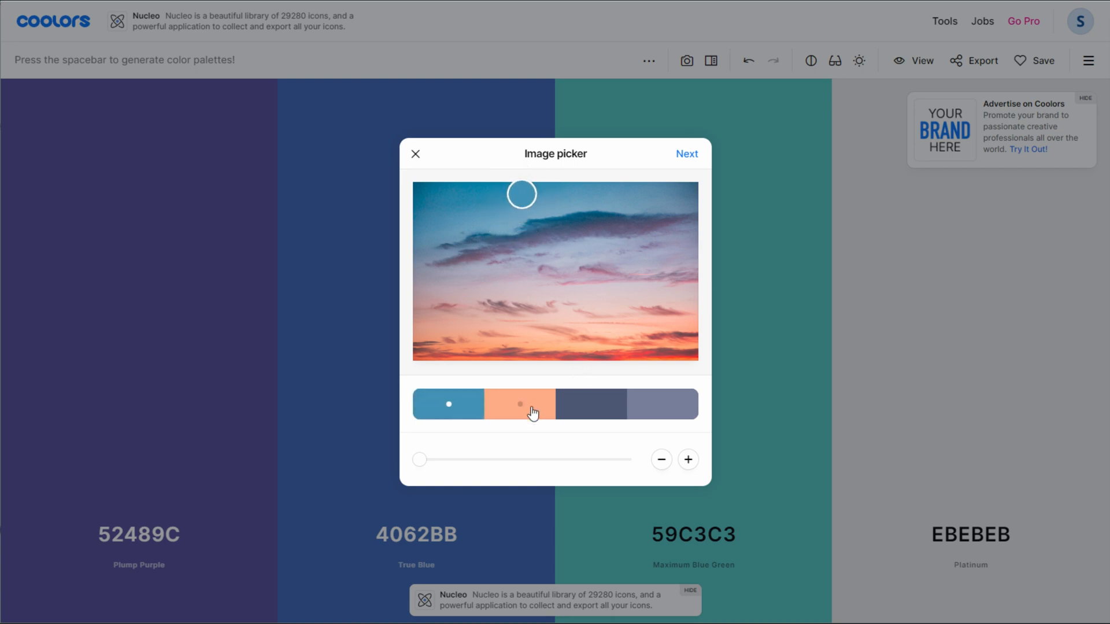
click(532, 414)
drag(583, 329, 558, 246)
click(589, 411)
drag(500, 277, 576, 318)
click(665, 404)
- Add two more colors to the photo palette and resample the sixth one as orange FFB171 near the bottom of the photo
click(688, 460)
click(689, 461)
click(688, 418)
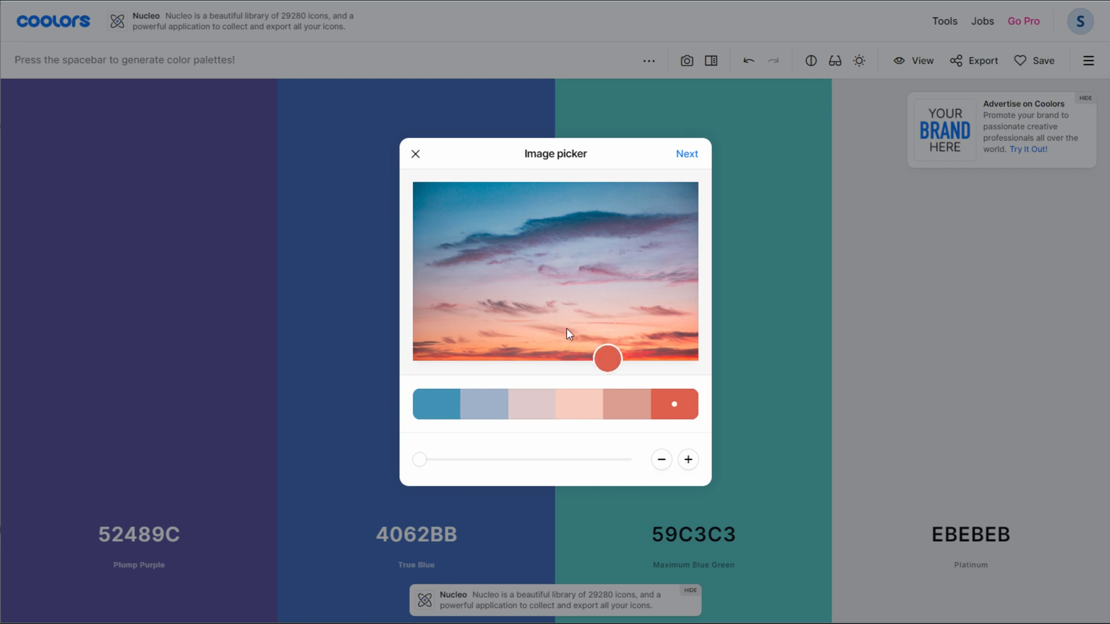
drag(604, 358, 598, 350)
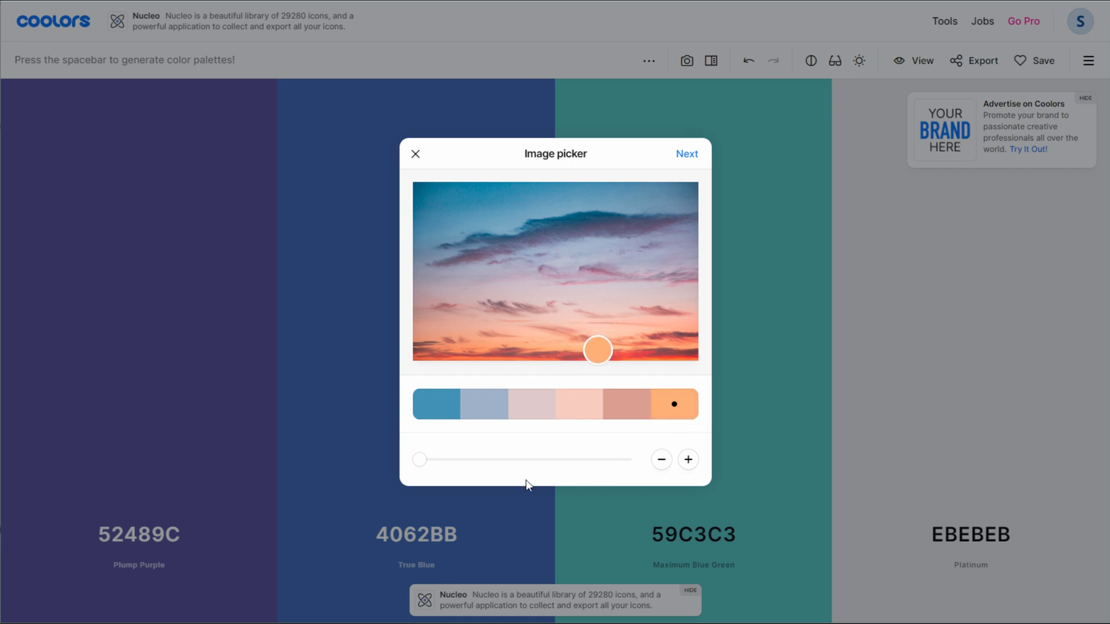
- Open the photo palette in the generator and move the orange FFB171 column ahead of D89F8F
click(691, 160)
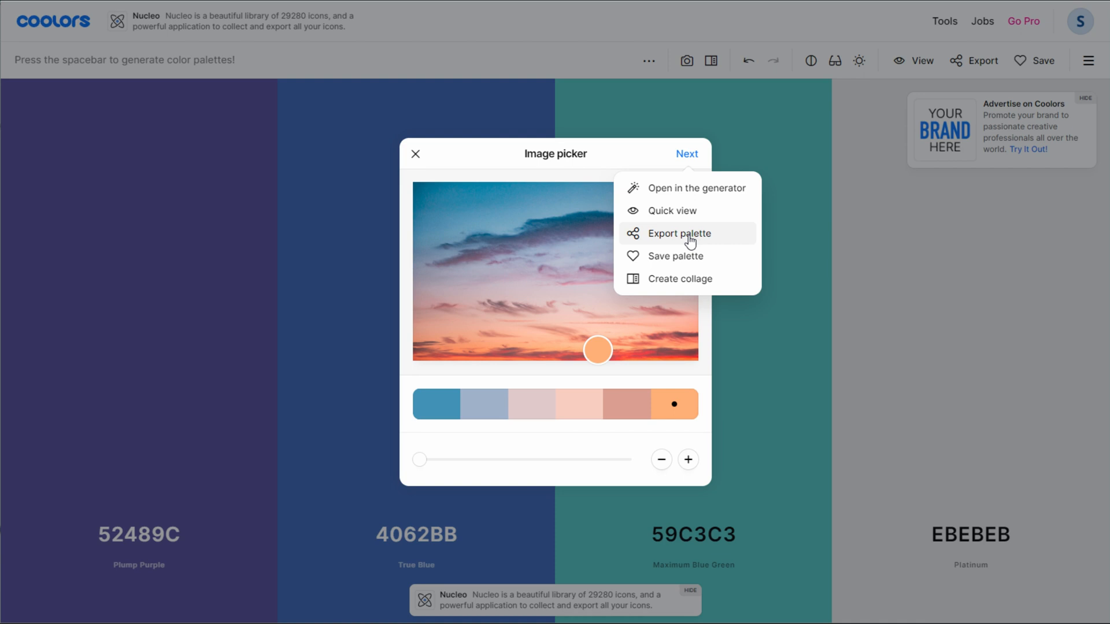
click(688, 197)
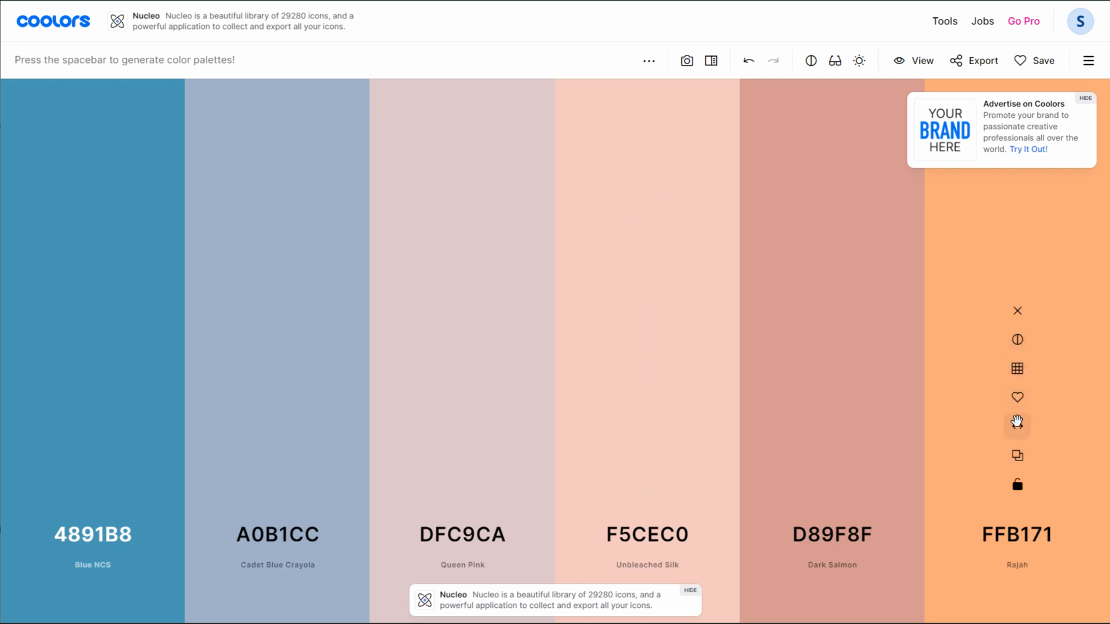
drag(1017, 422, 867, 423)
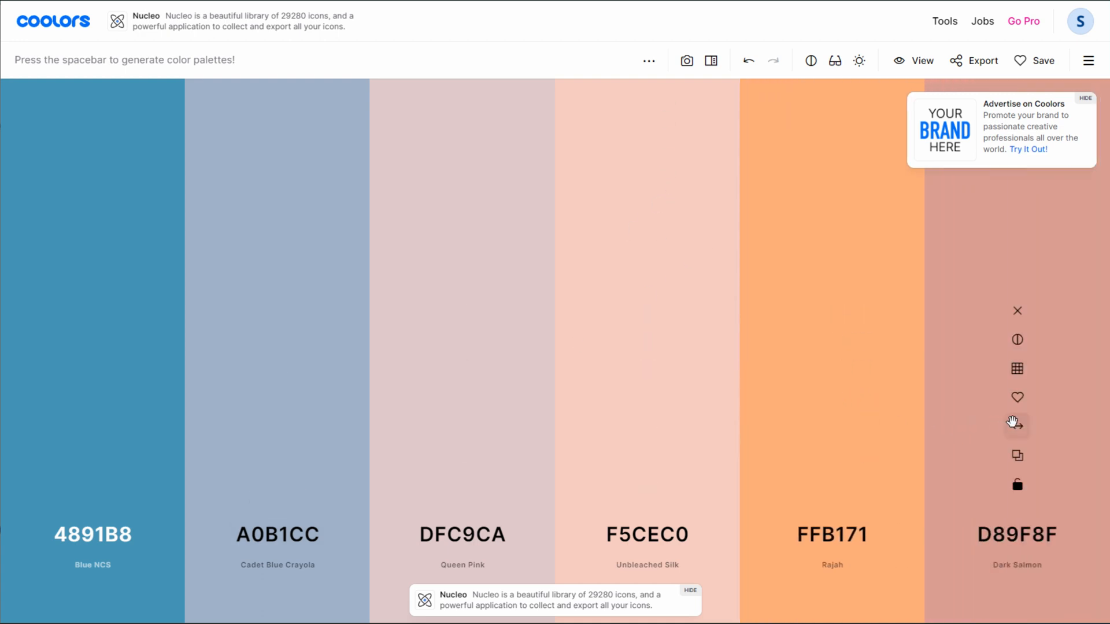
drag(1013, 422, 986, 426)
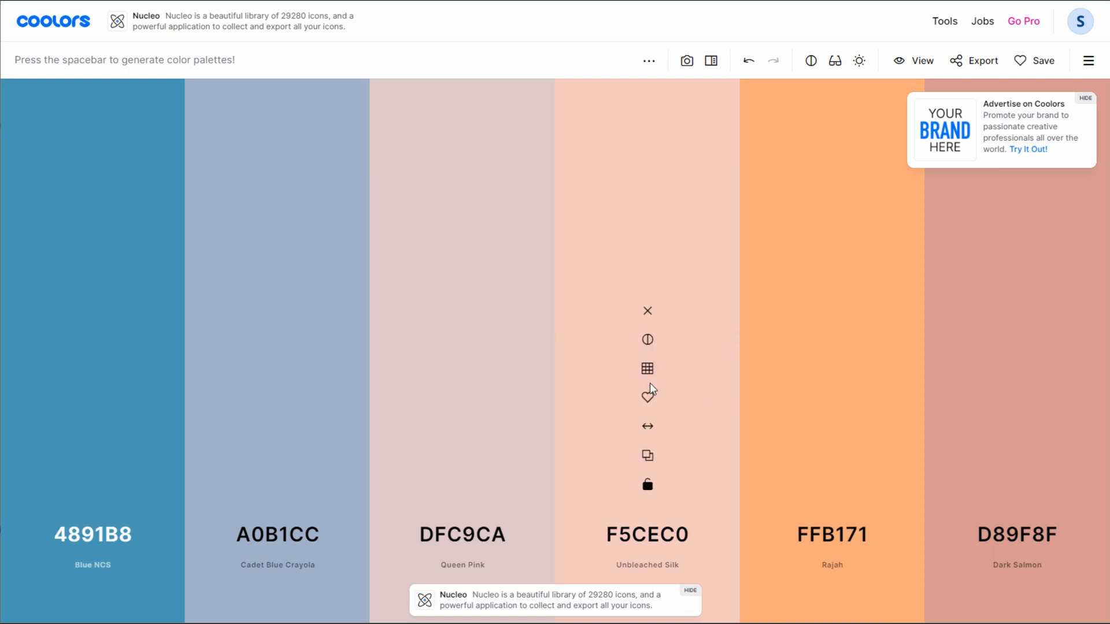
- Export the palette as a PDF titled "Sunset" with the Cover and Colors pages included
click(968, 68)
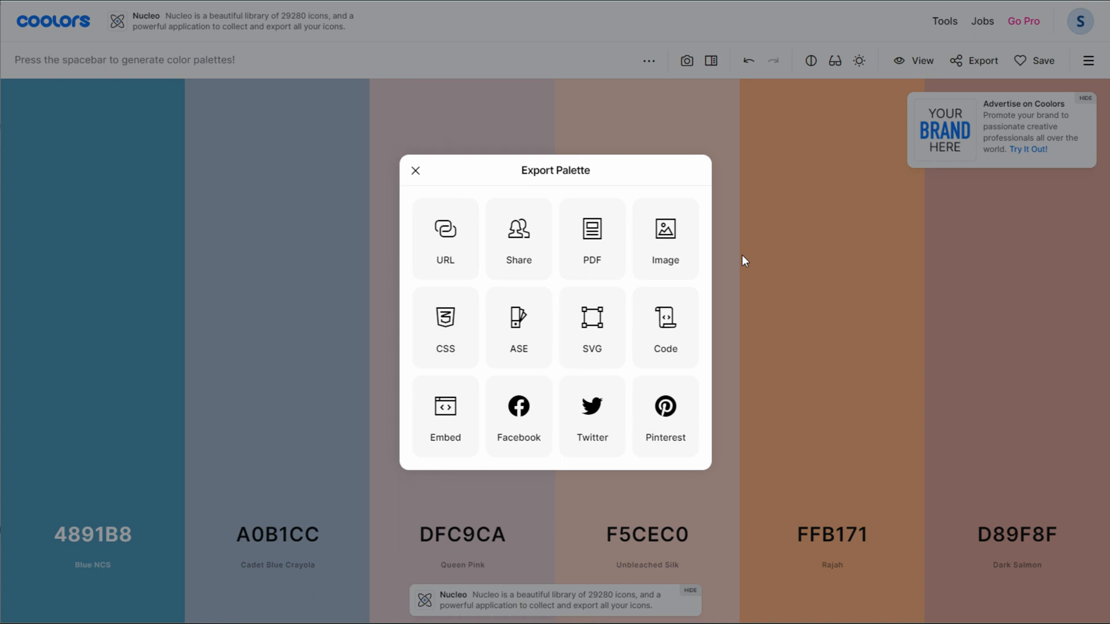
click(592, 242)
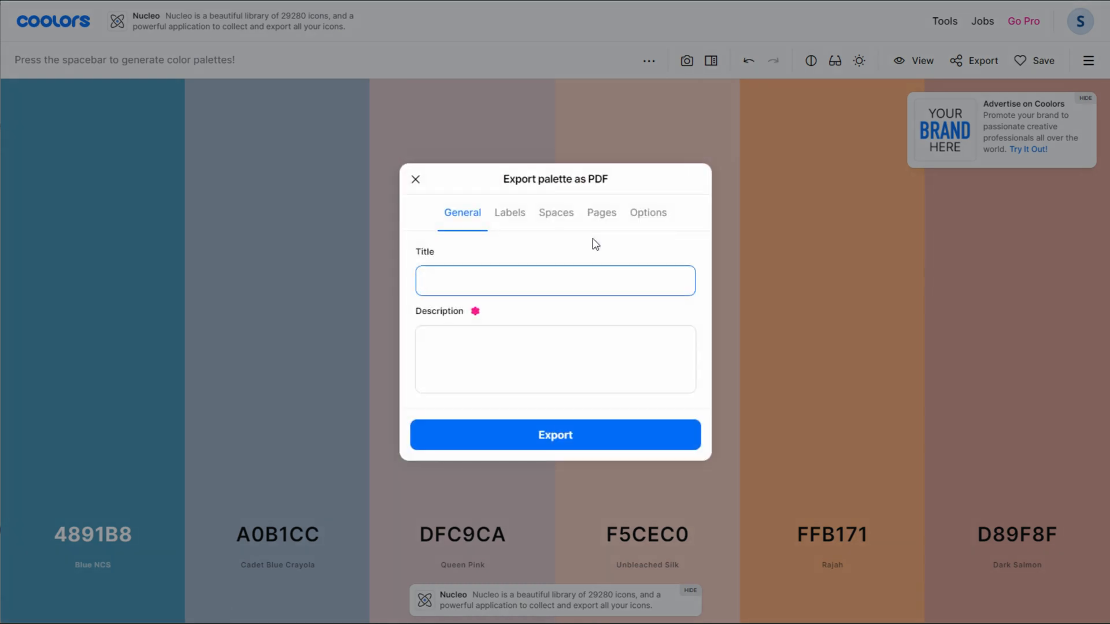
text(Sunset)
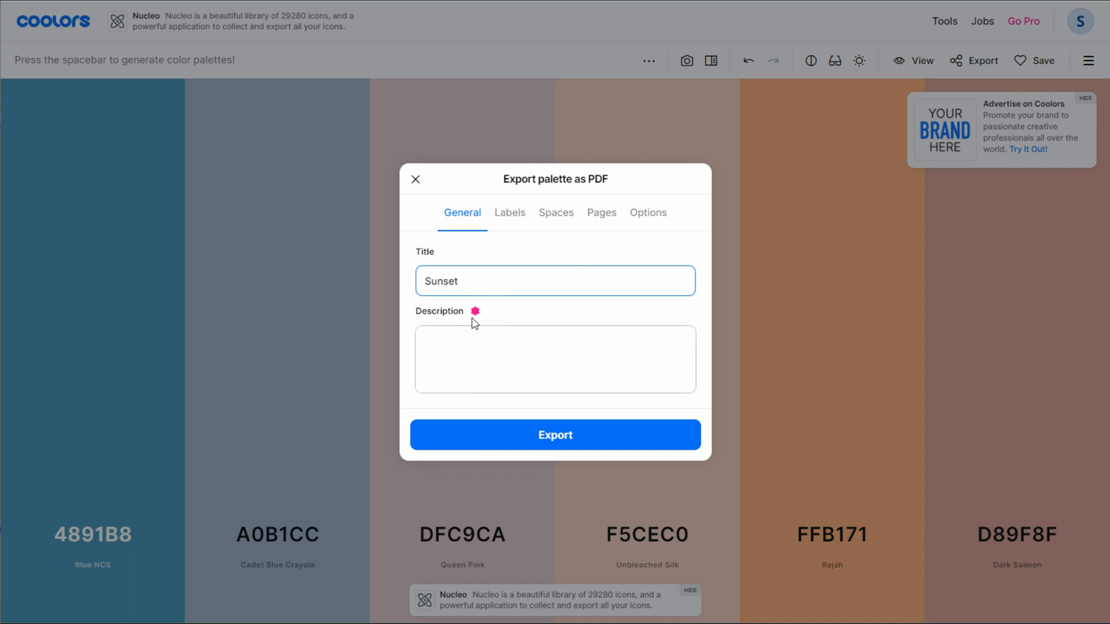
click(604, 220)
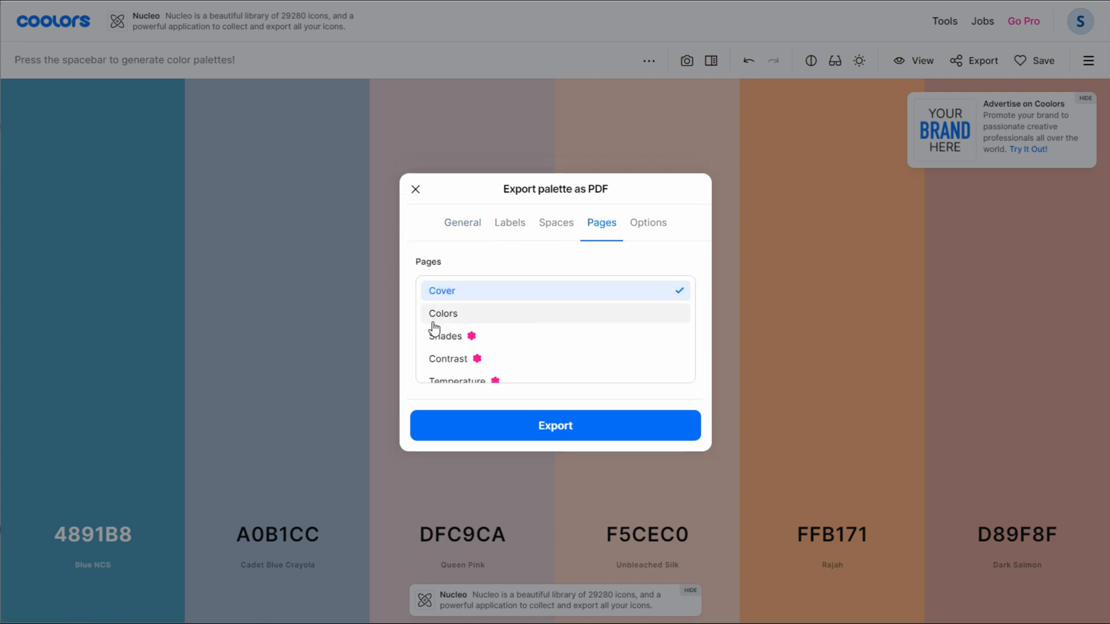
click(678, 315)
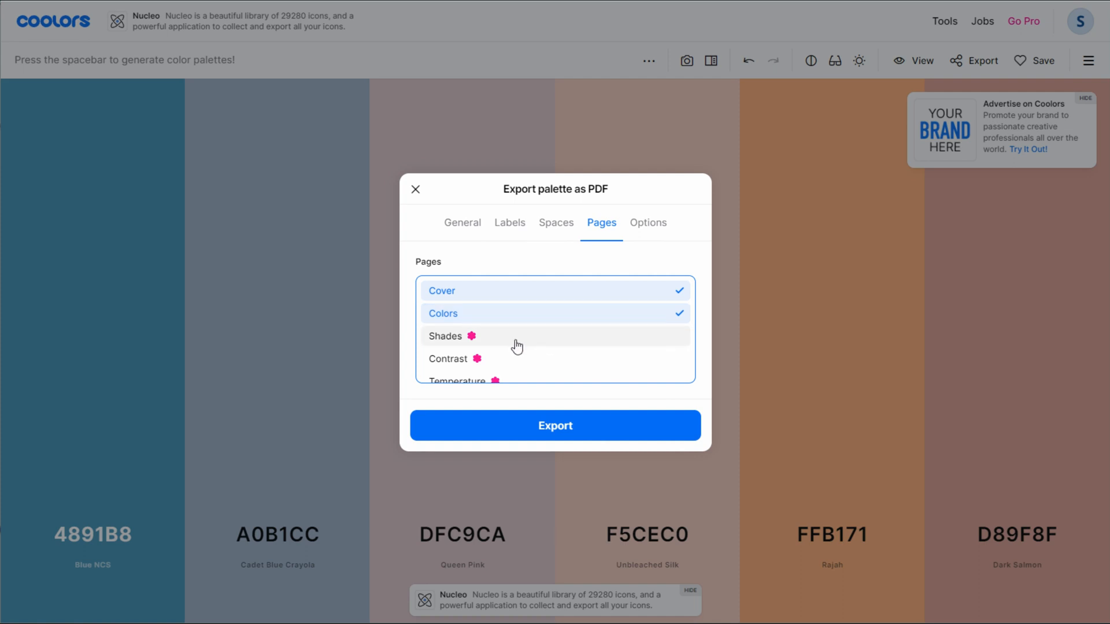
scroll(498, 365, down, 5)
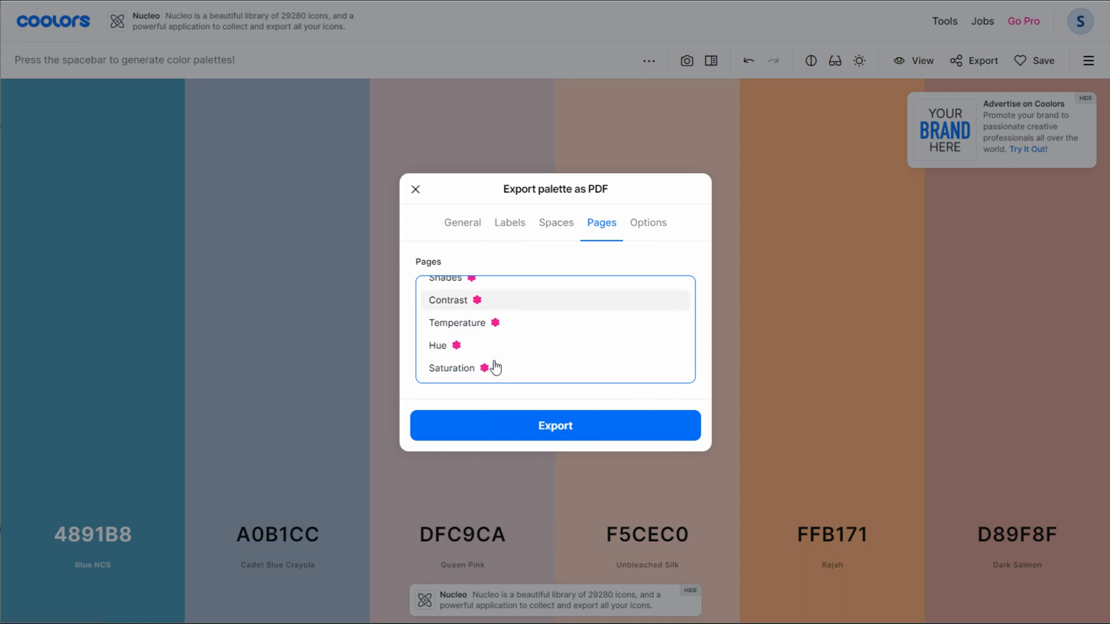
scroll(515, 362, up, 5)
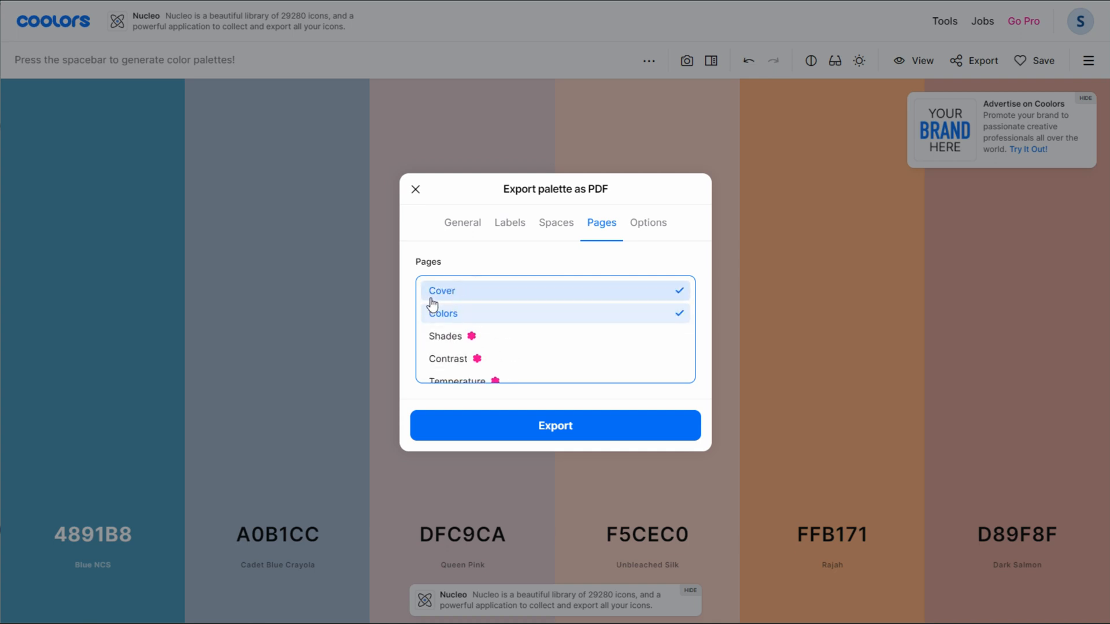
click(578, 435)
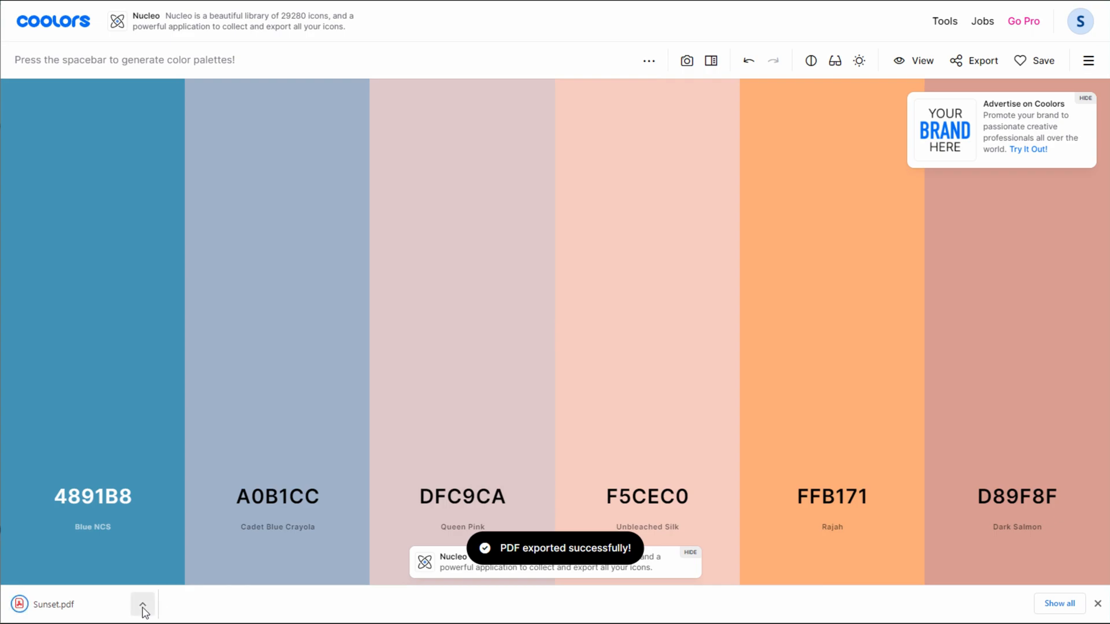
- Open the exported Sunset.pdf and examine the color swatches and the D89F8F code through its pages
click(142, 605)
click(161, 563)
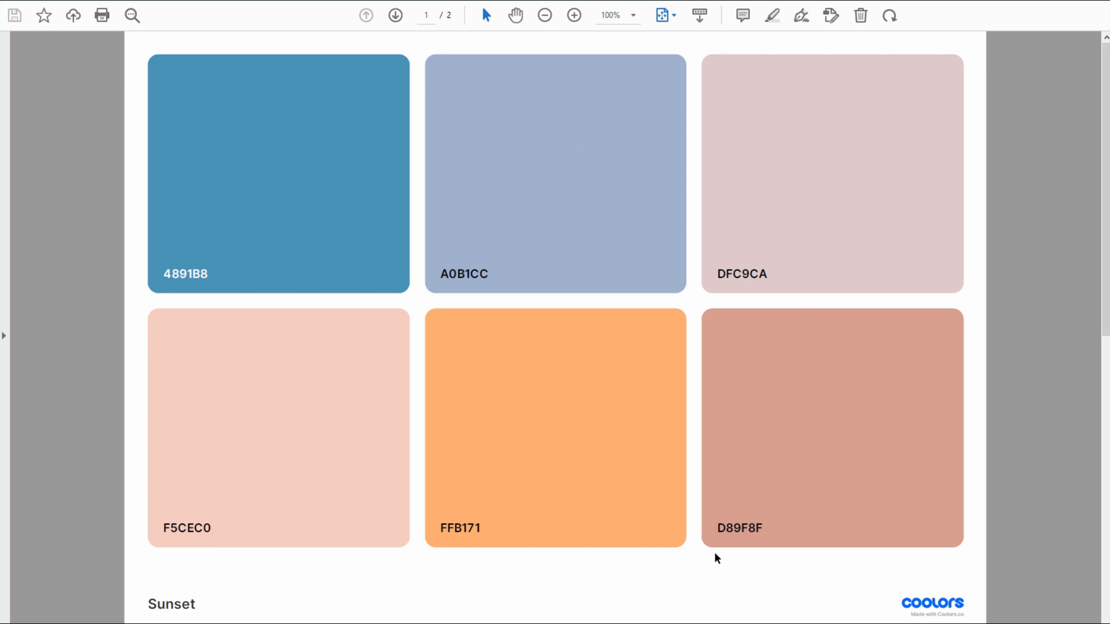
drag(726, 528, 764, 527)
scroll(781, 413, down, 3)
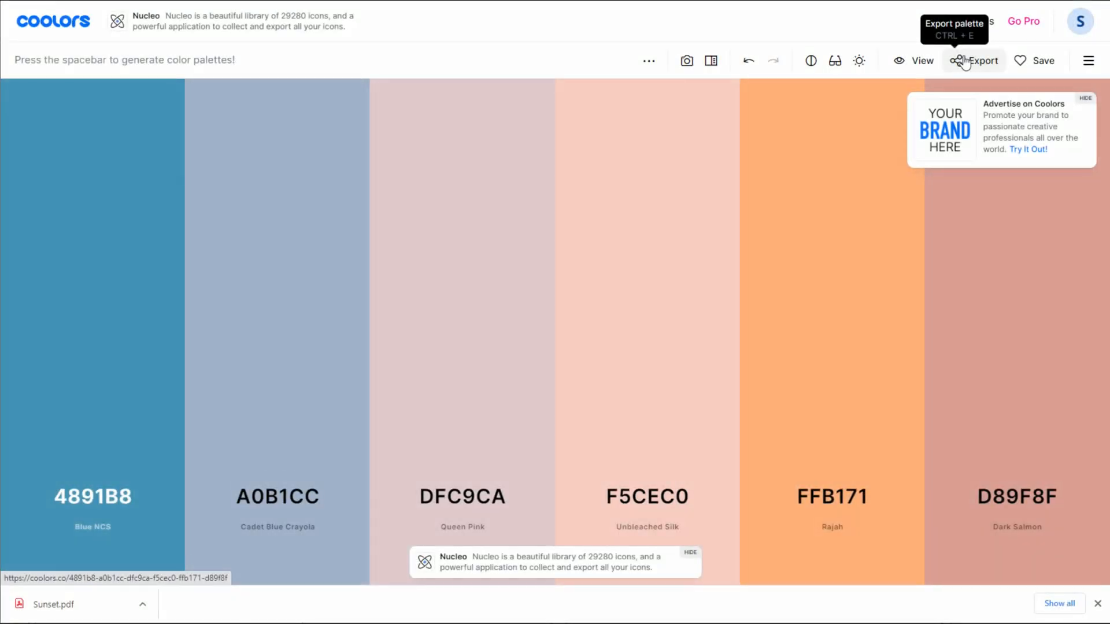
- Export the palette as an image titled "Sunset" with the HEX color space, and return to the palette after viewing Sunset.png
click(963, 59)
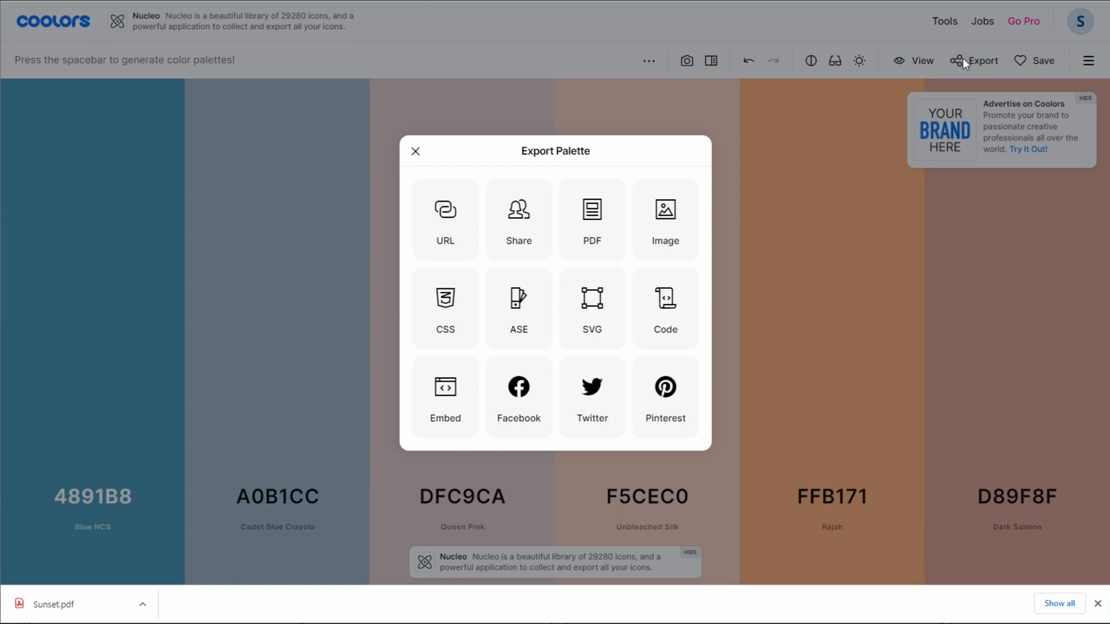
click(673, 237)
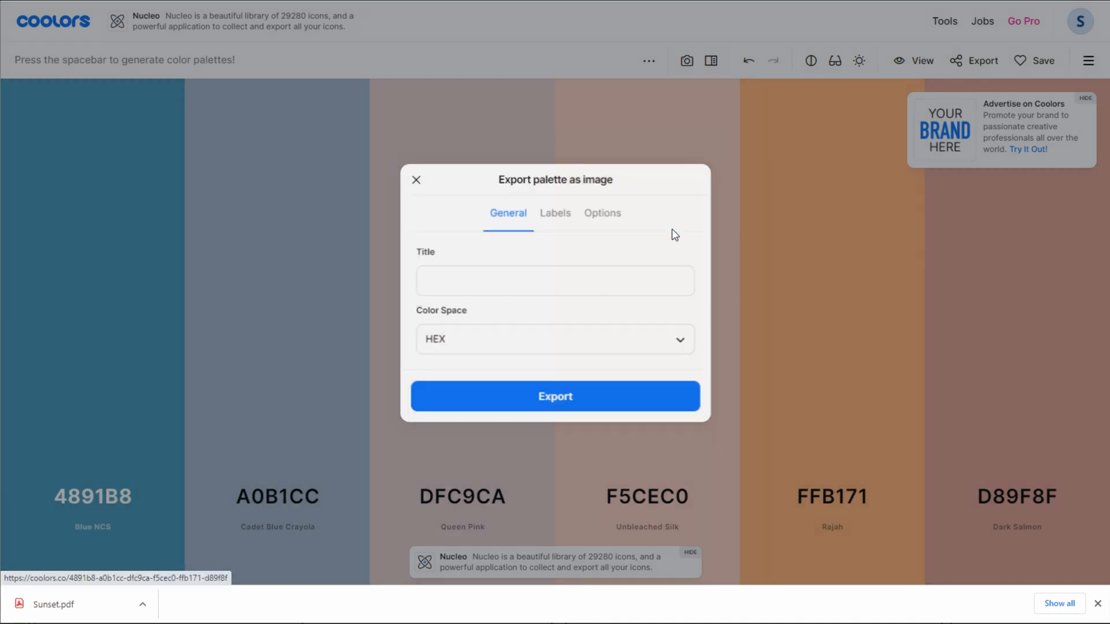
text(S)
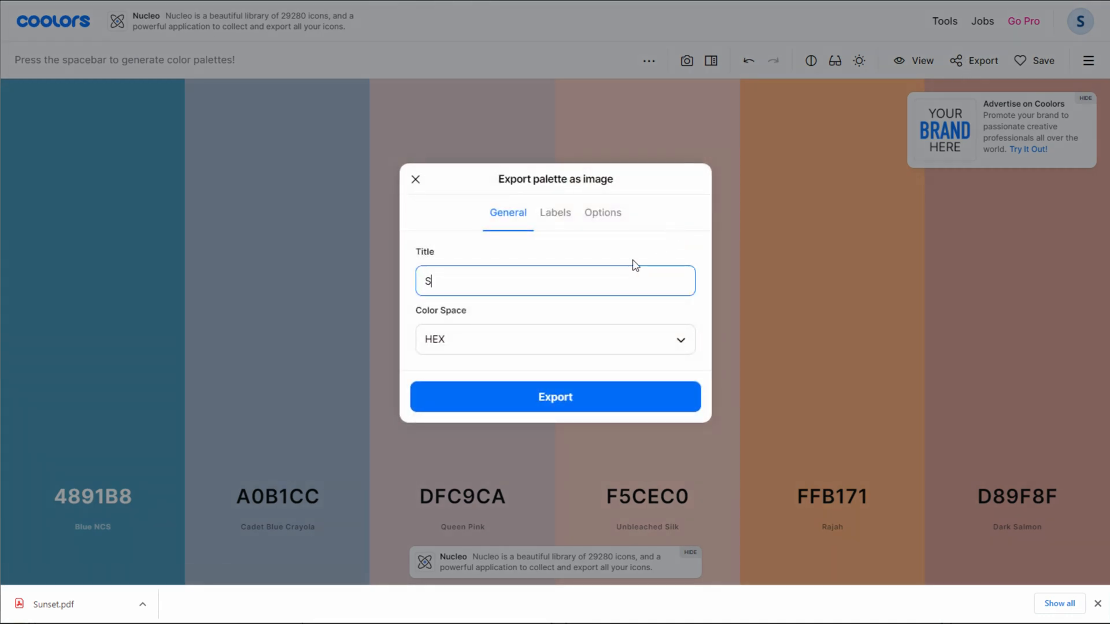
text(unset)
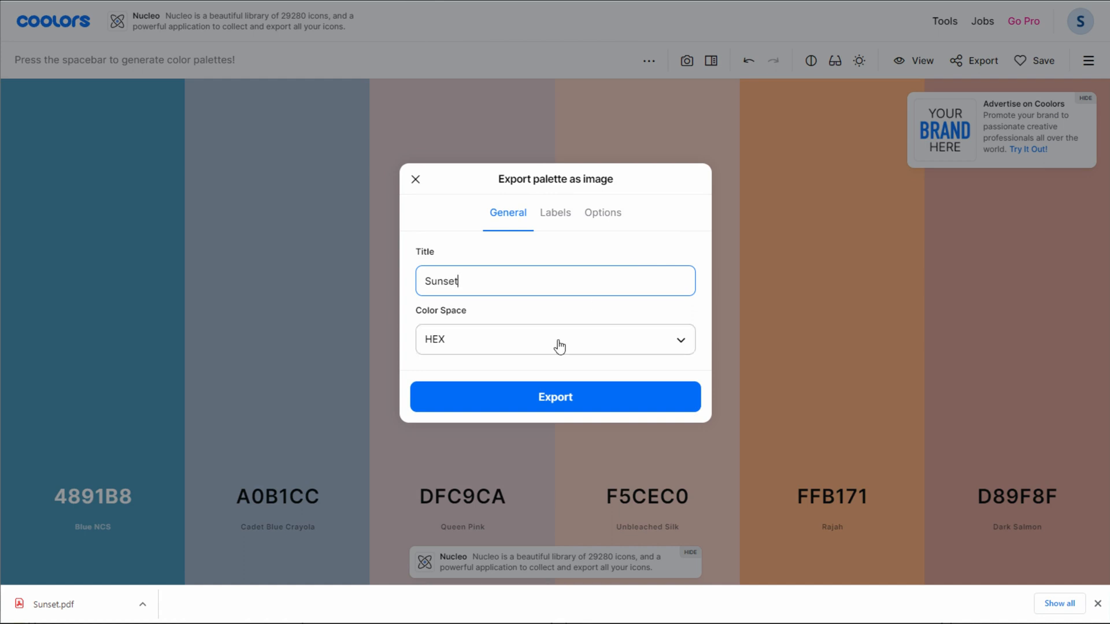
click(547, 359)
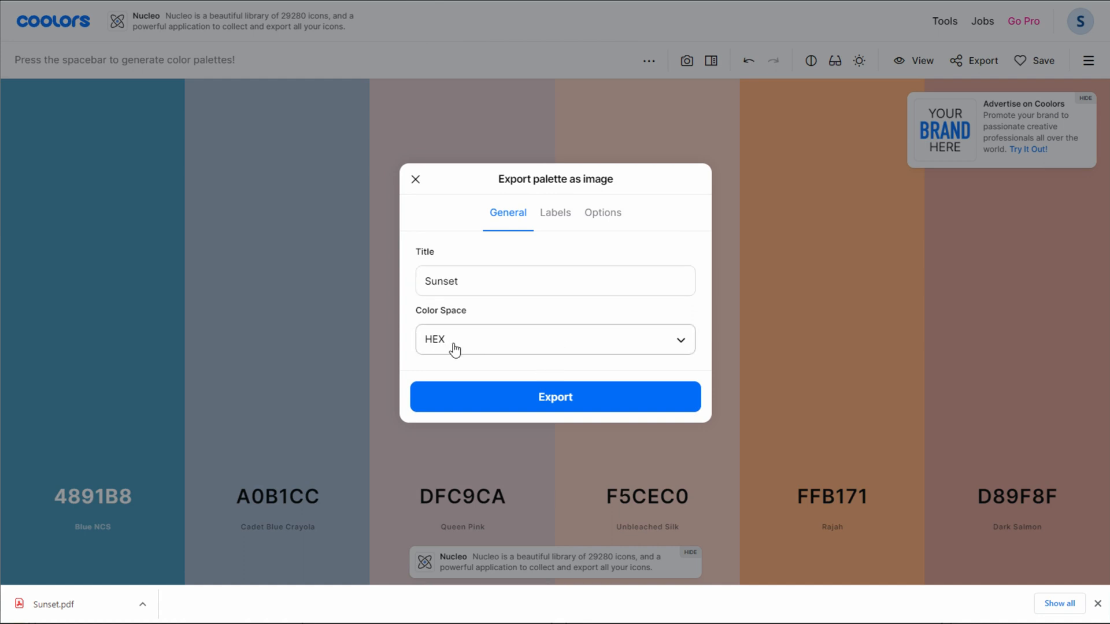
click(597, 398)
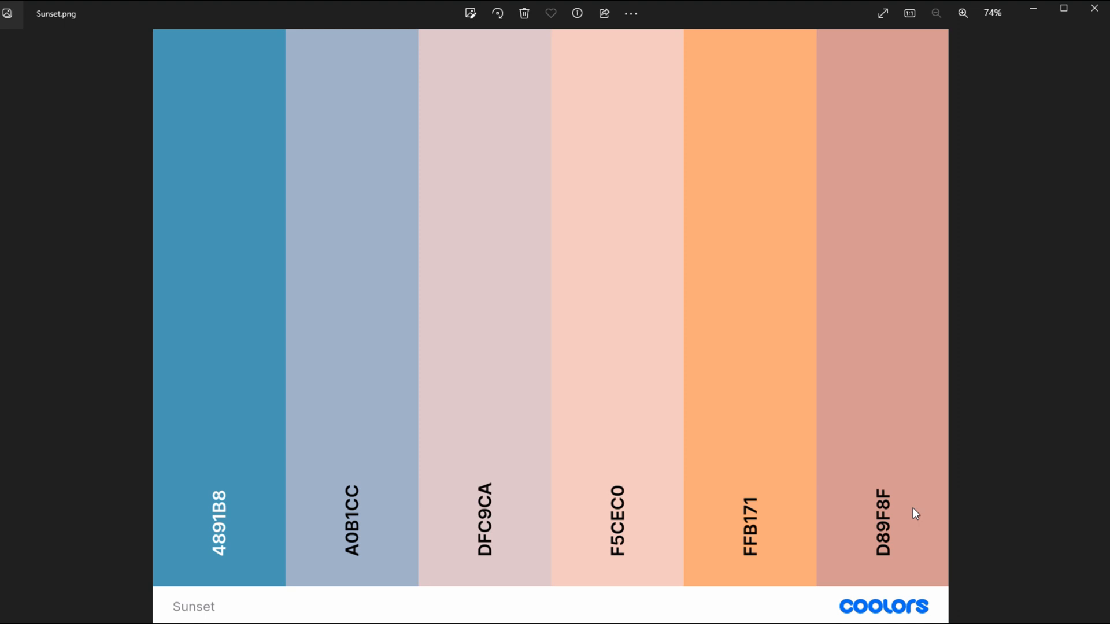
key(alt+Tab)
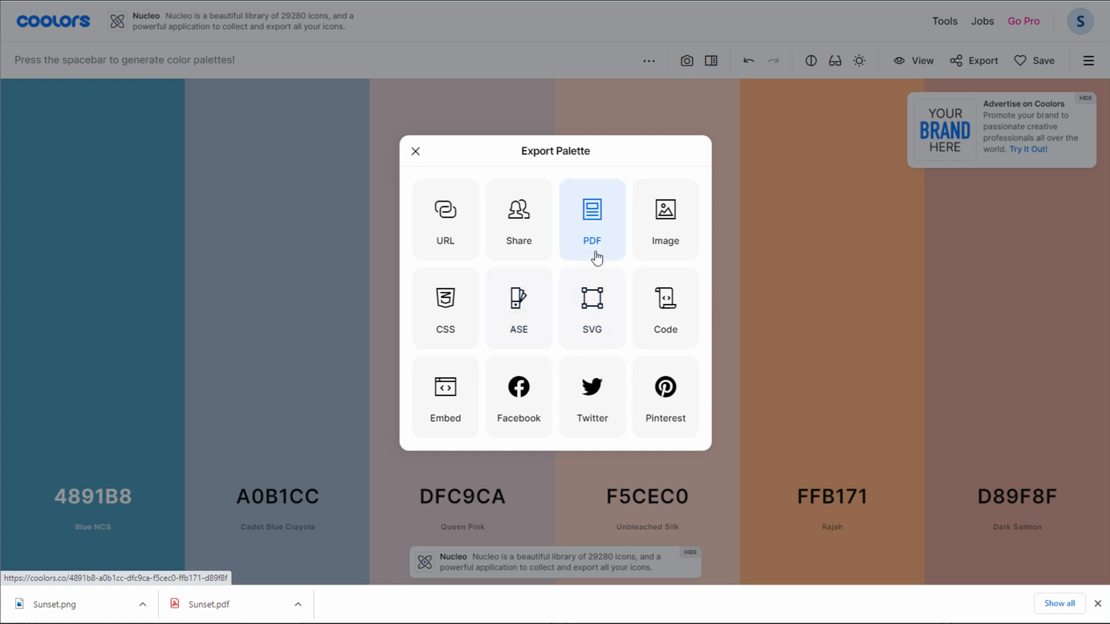
key(Escape)
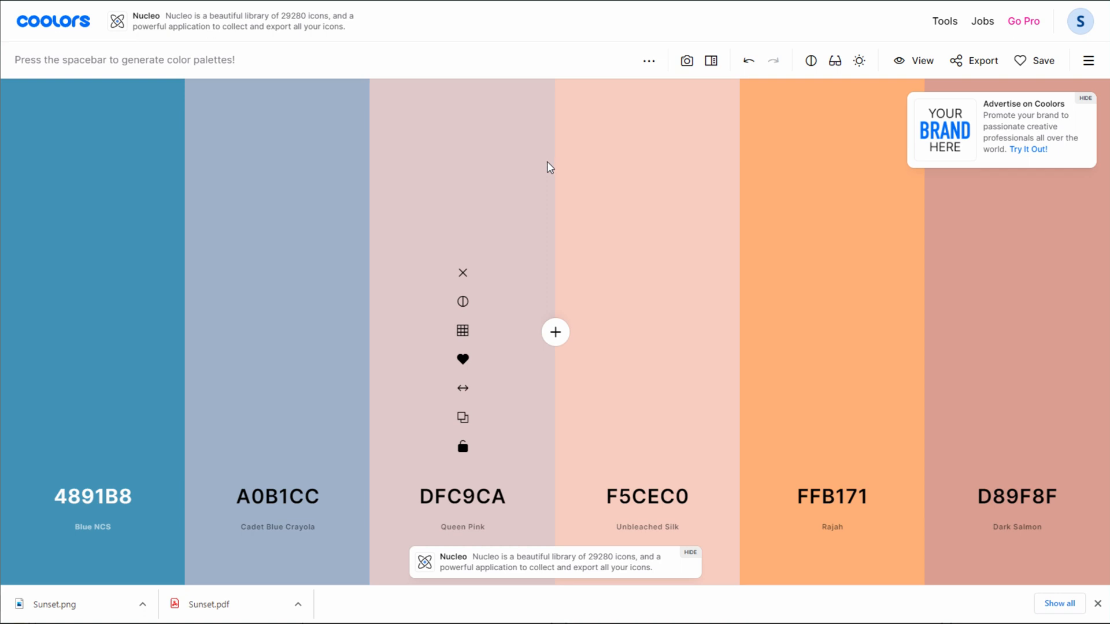
- Preview the palette under Protanopia color blindness, and try adjusting it with hue +29, saturation +38 and brightness +20
click(834, 63)
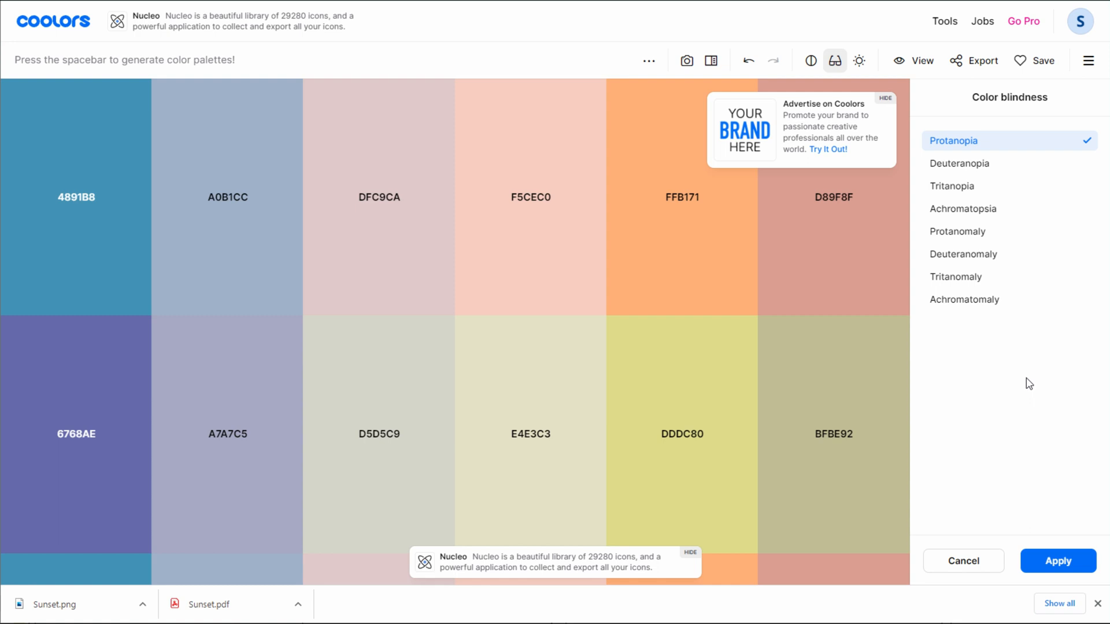
click(860, 64)
mouse_move(1008, 160)
mouse_down()
mouse_move(1040, 159)
mouse_move(1022, 161)
mouse_up()
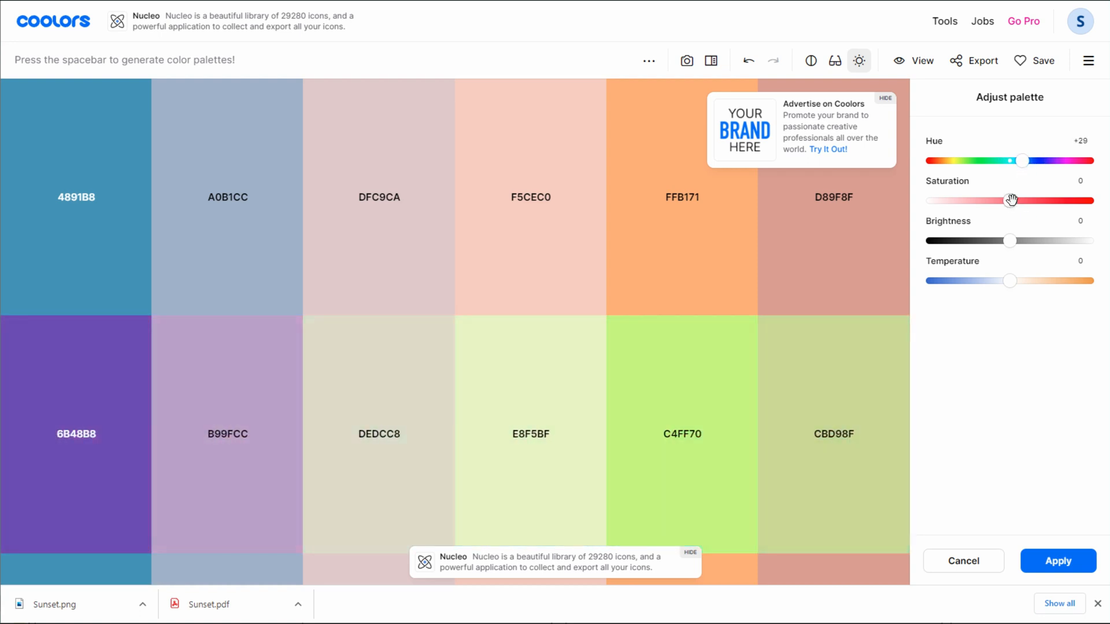
drag(1011, 200, 1039, 201)
drag(1009, 241, 1022, 242)
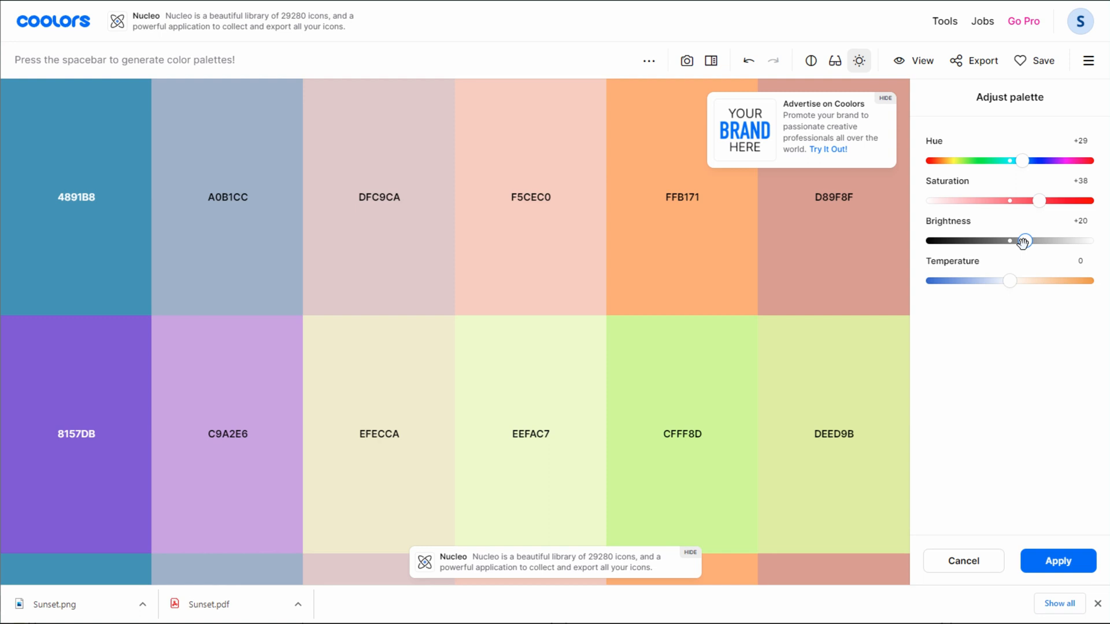
click(960, 559)
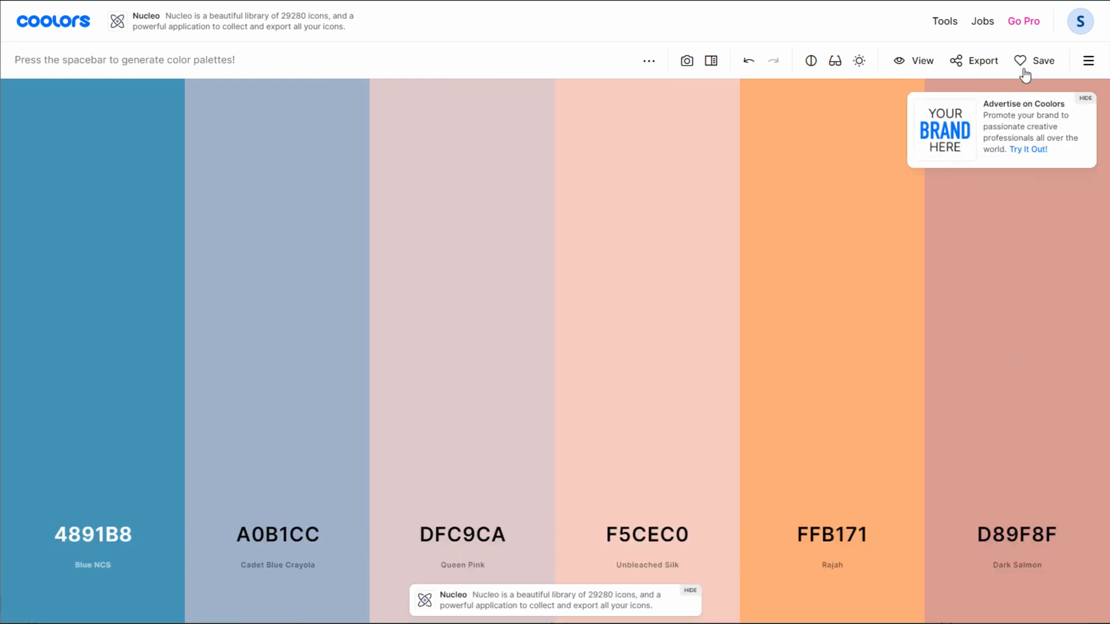
- Browse the trending palettes in the Explore list beside the current palette
click(1087, 62)
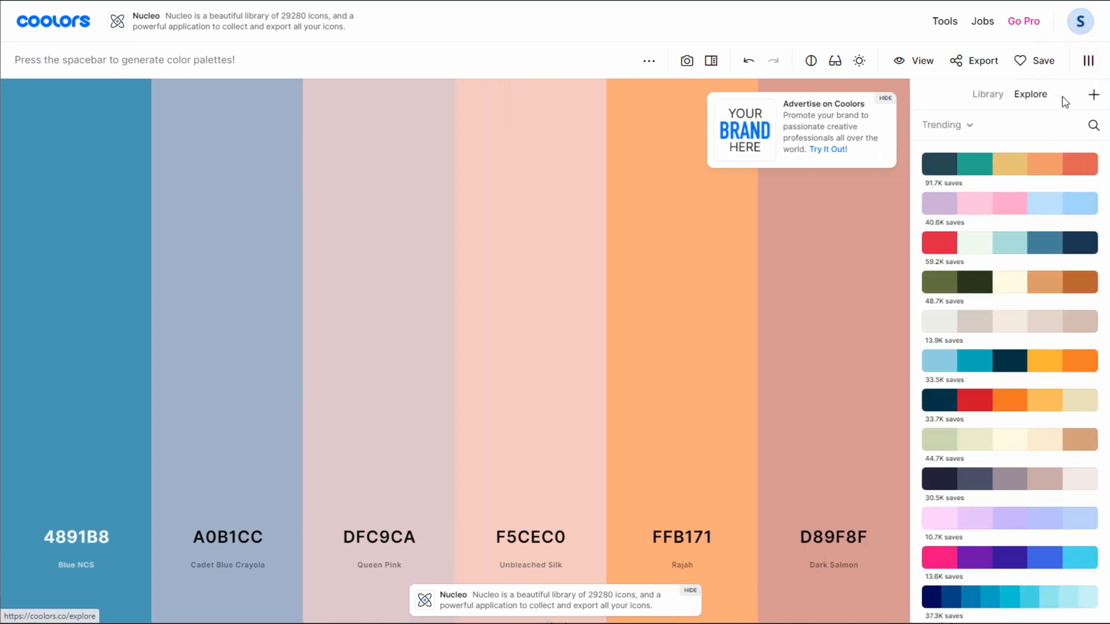
scroll(1016, 273, down, 2)
scroll(1017, 273, down, 3)
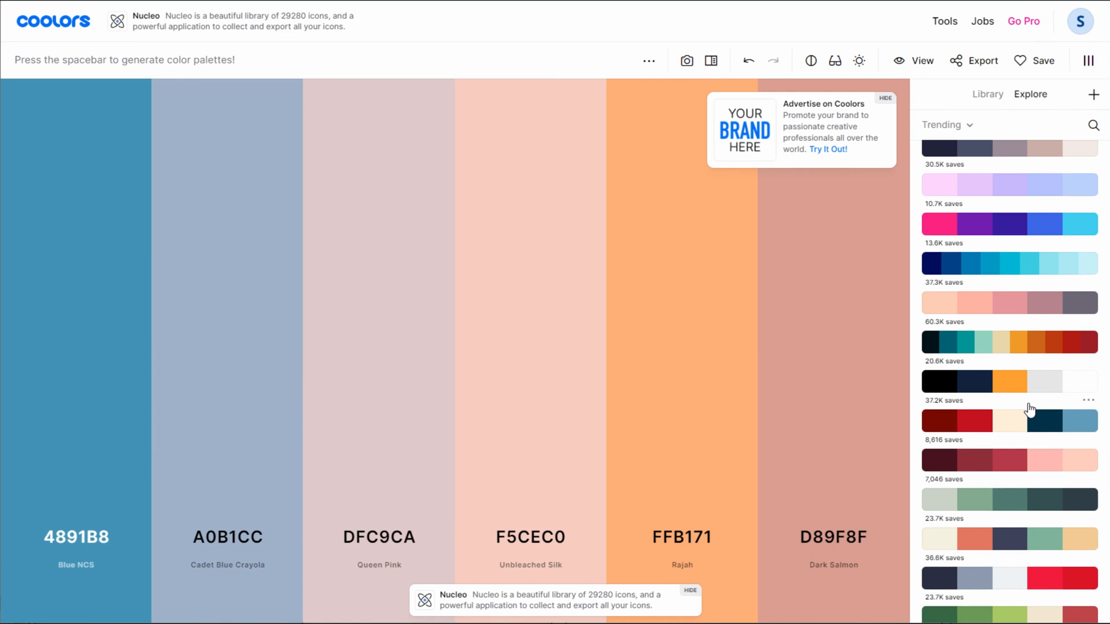
scroll(1029, 409, down, 2)
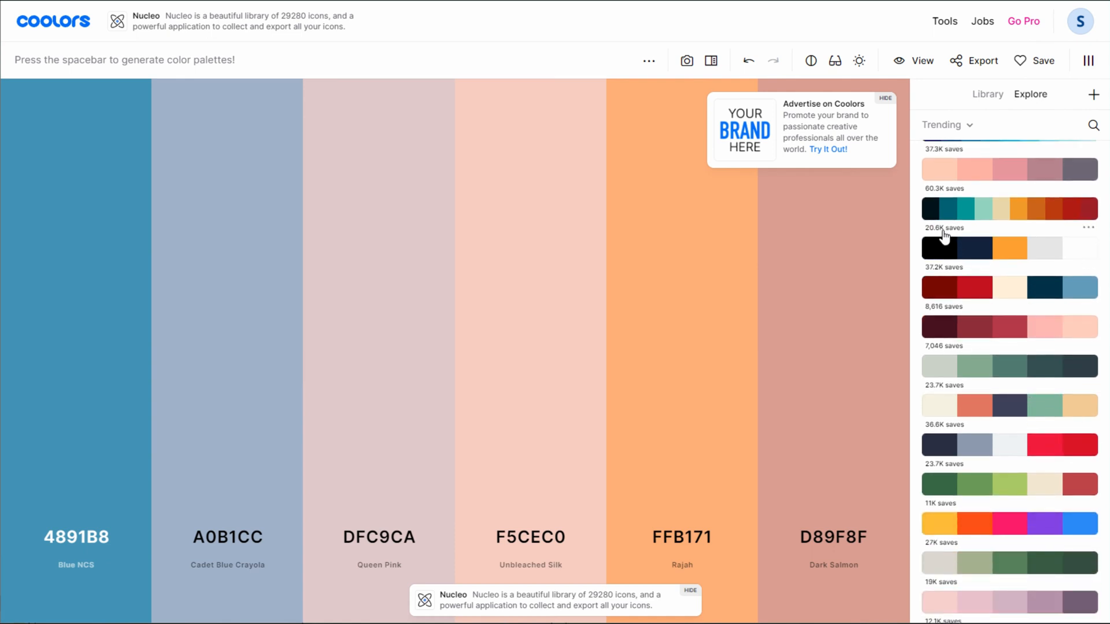
scroll(1019, 393, down, 5)
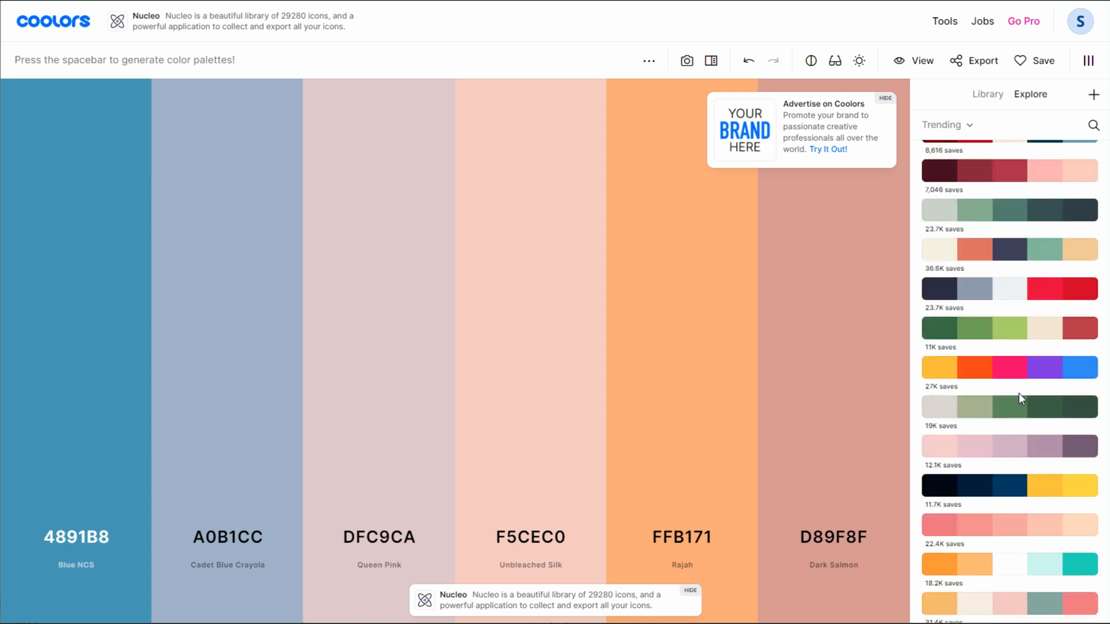
scroll(1021, 399, down, 4)
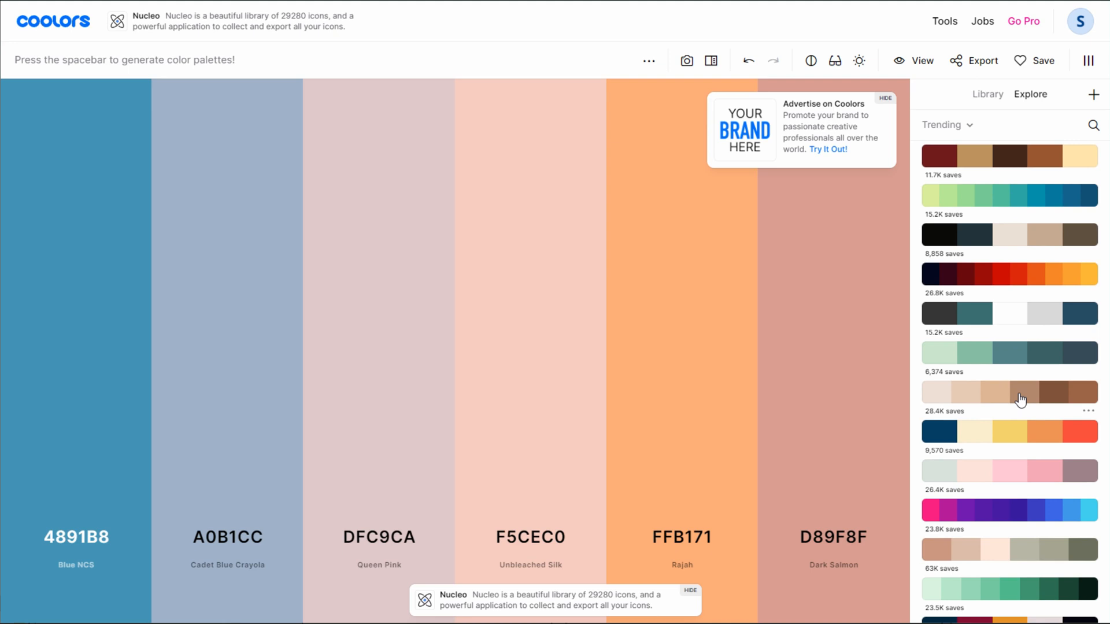
scroll(1020, 400, down, 4)
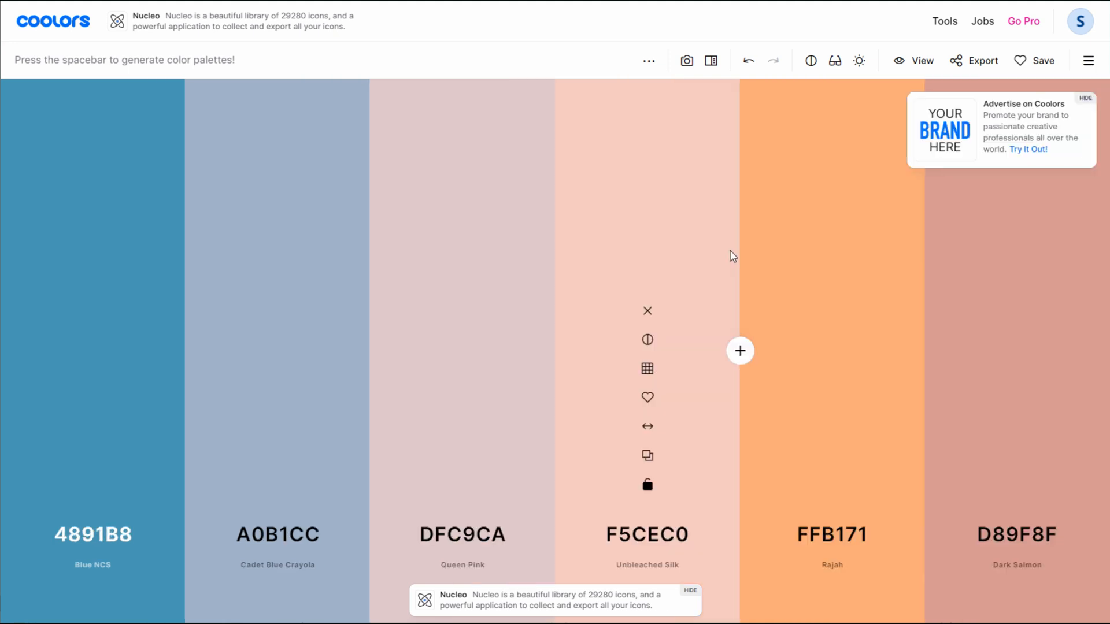